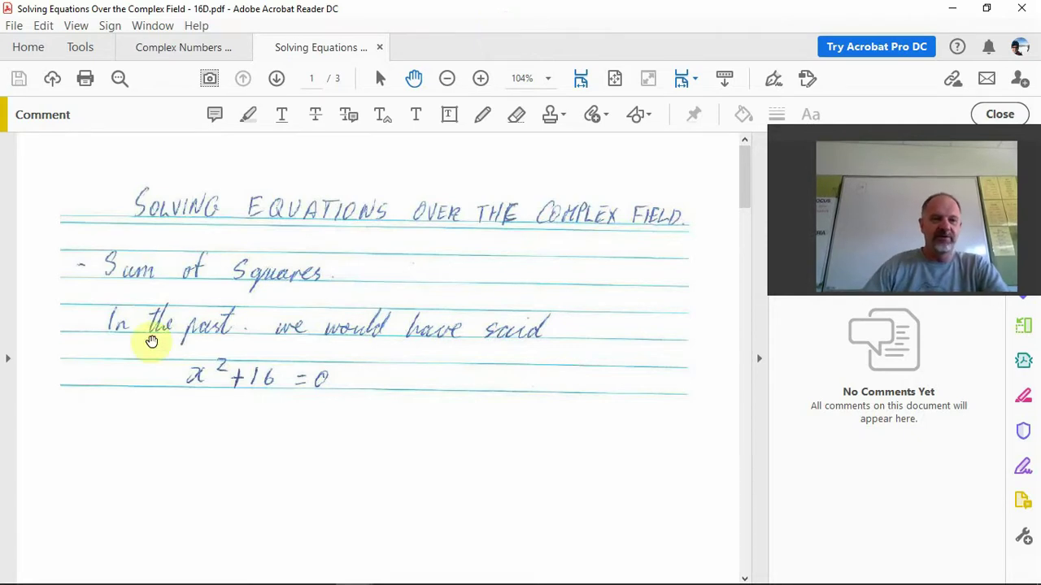
# Select the freehand pencil with dark blue ink
pyautogui.click(481, 116)
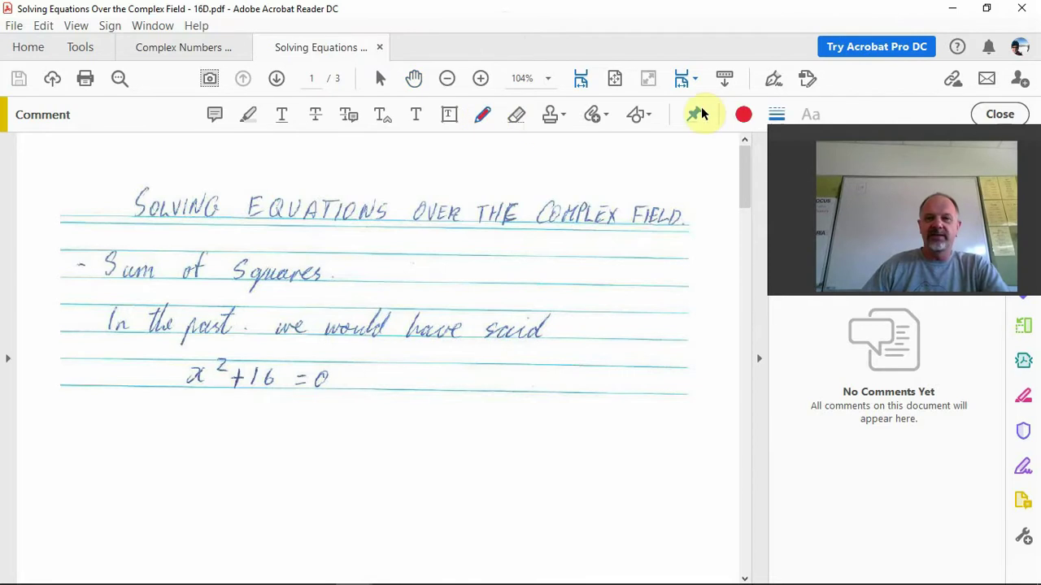
pyautogui.click(743, 115)
pyautogui.click(729, 184)
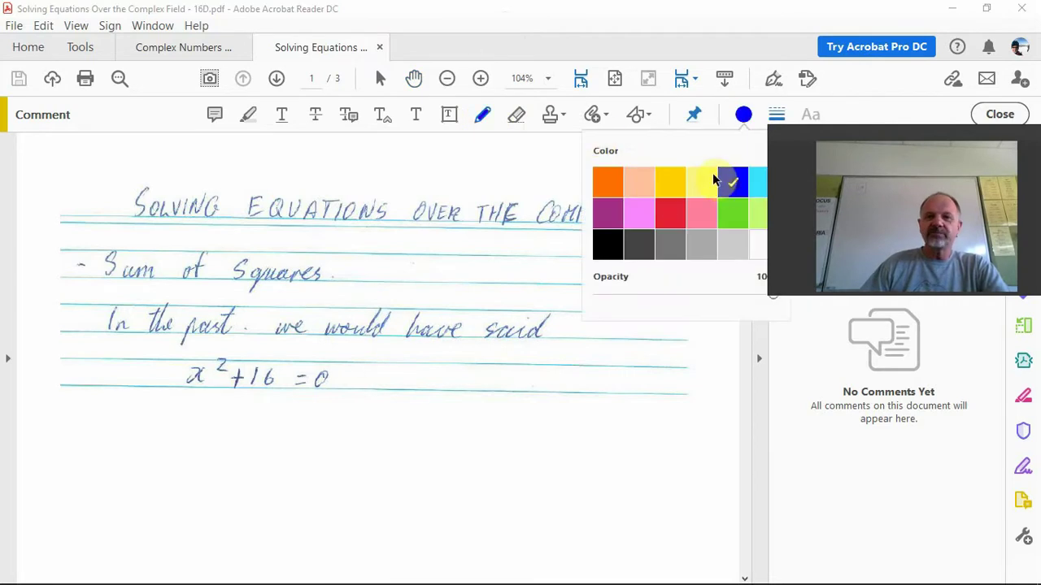
pyautogui.click(60, 167)
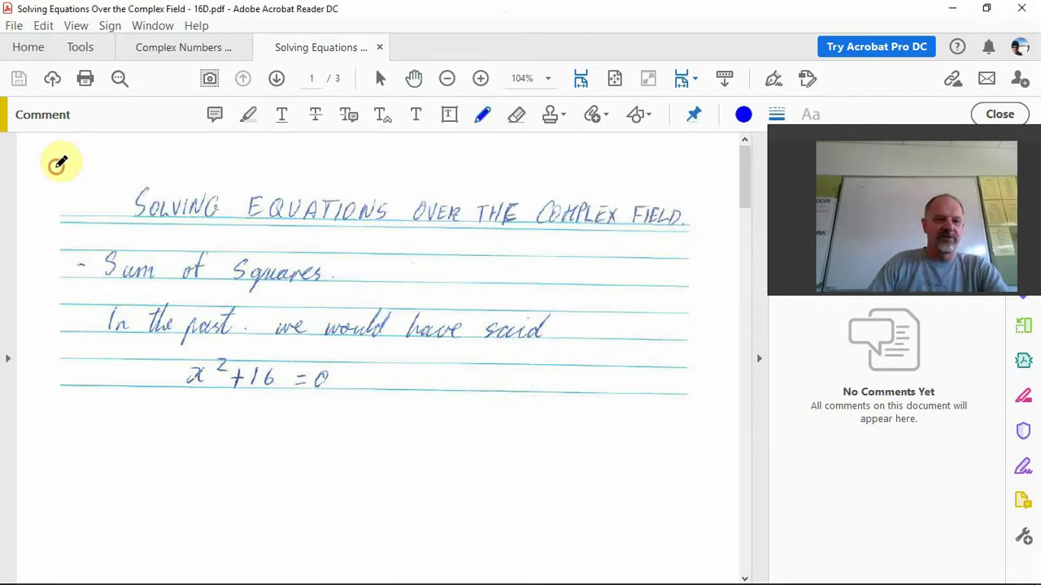
# Handwrite x²−9=0 at the top, then 'No Solution' and 'No Real Solution' beside x²+16=0
pyautogui.moveTo(56, 163)
pyautogui.mouseDown()
pyautogui.moveTo(82, 159)
pyautogui.moveTo(74, 155)
pyautogui.moveTo(152, 156)
pyautogui.mouseUp()
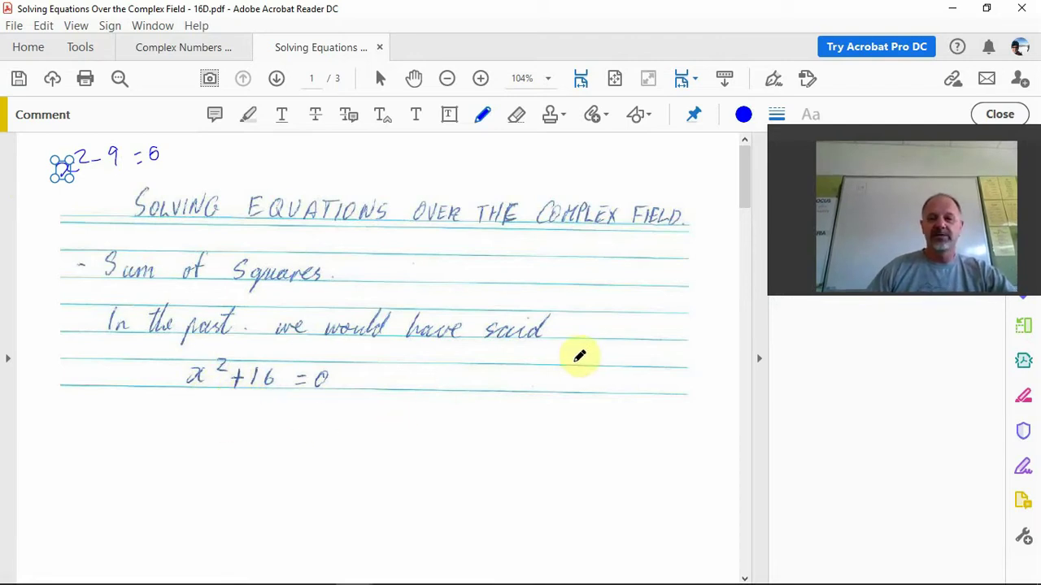
pyautogui.moveTo(545, 345)
pyautogui.mouseDown()
pyautogui.moveTo(573, 390)
pyautogui.moveTo(604, 372)
pyautogui.moveTo(604, 390)
pyautogui.moveTo(622, 398)
pyautogui.moveTo(690, 395)
pyautogui.moveTo(672, 365)
pyautogui.mouseUp()
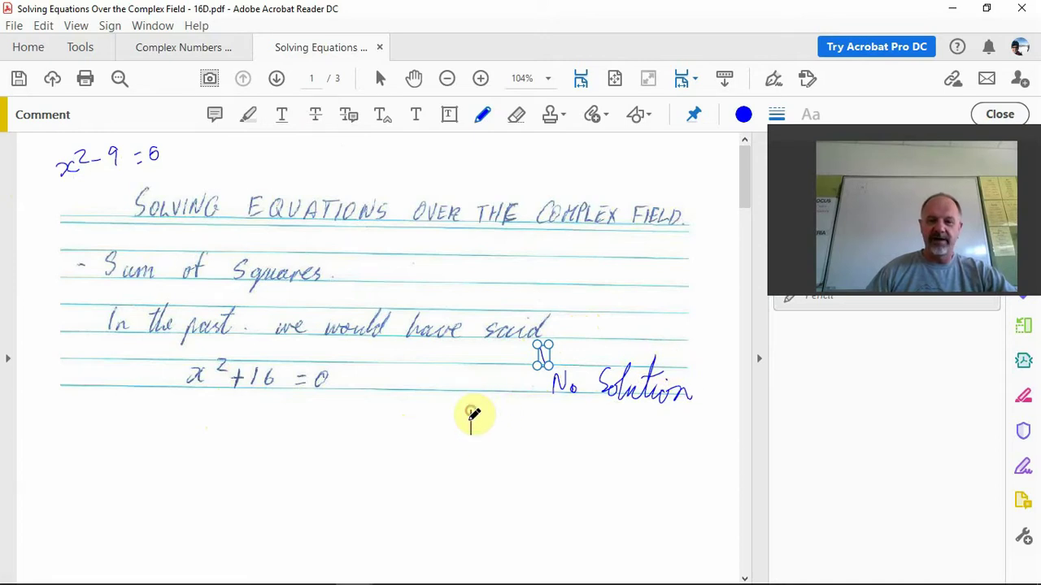
pyautogui.moveTo(470, 420)
pyautogui.mouseDown()
pyautogui.moveTo(482, 416)
pyautogui.moveTo(472, 424)
pyautogui.moveTo(441, 399)
pyautogui.moveTo(448, 425)
pyautogui.moveTo(525, 411)
pyautogui.moveTo(533, 428)
pyautogui.moveTo(575, 418)
pyautogui.moveTo(588, 402)
pyautogui.moveTo(595, 430)
pyautogui.moveTo(645, 420)
pyautogui.moveTo(609, 407)
pyautogui.mouseUp()
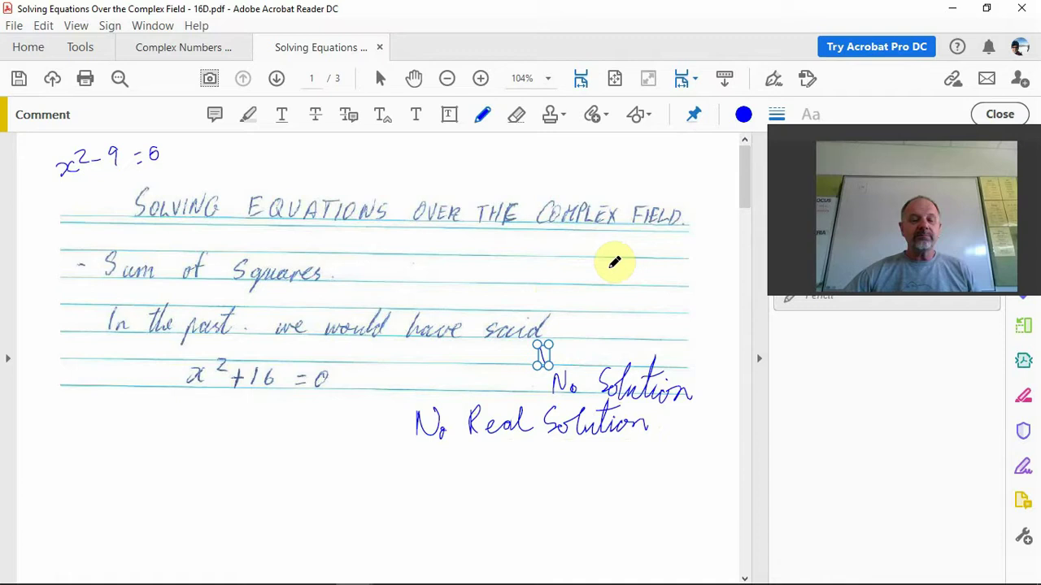
# Handwrite 'Since i² = −1' below the earlier notes
pyautogui.scroll(-1, 614, 261)
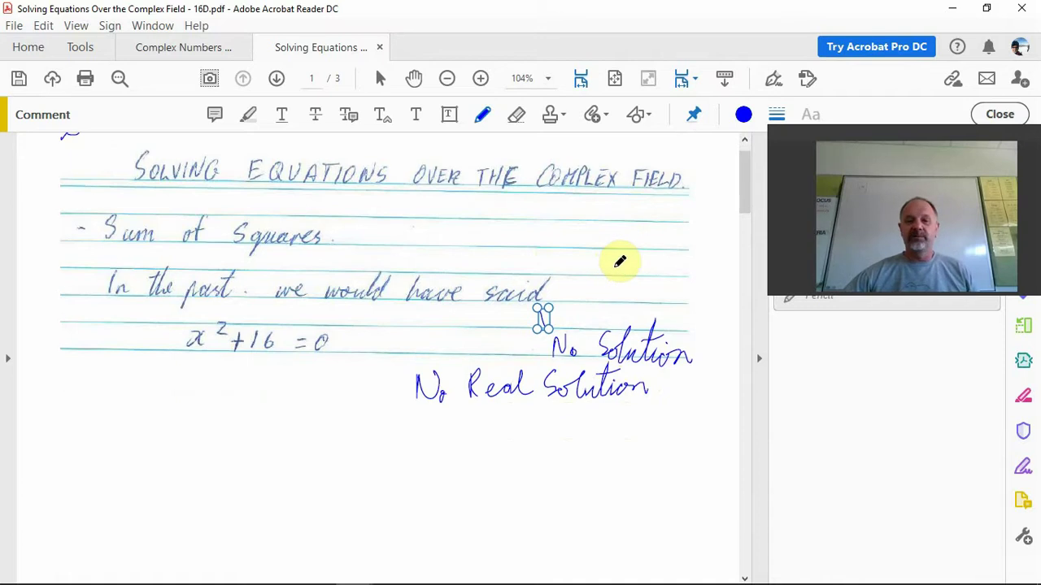
pyautogui.scroll(-1, 619, 262)
pyautogui.scroll(-1, 620, 265)
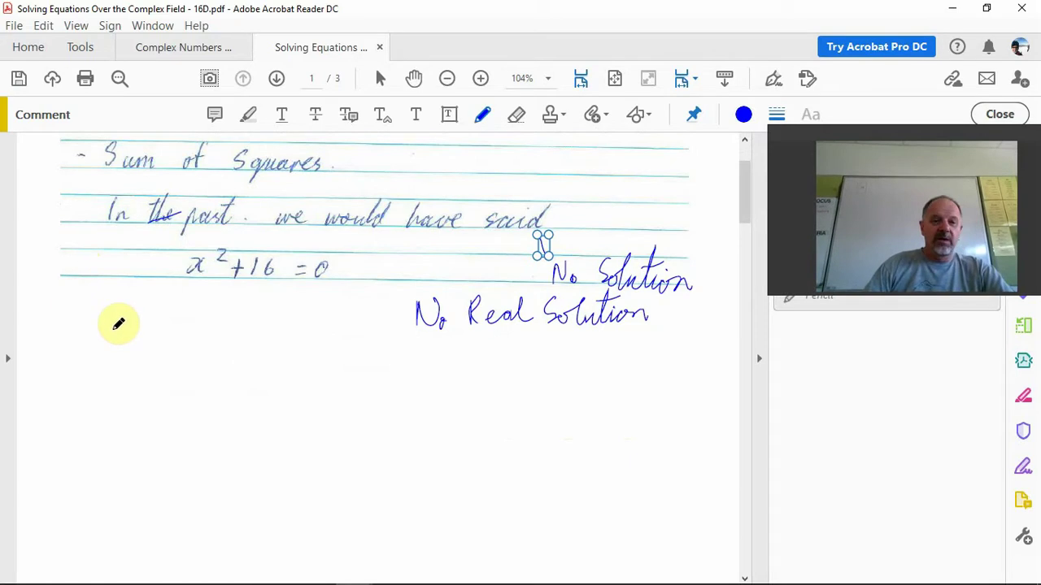
pyautogui.moveTo(144, 363)
pyautogui.mouseDown()
pyautogui.moveTo(133, 353)
pyautogui.moveTo(166, 356)
pyautogui.moveTo(163, 344)
pyautogui.moveTo(199, 368)
pyautogui.moveTo(240, 372)
pyautogui.moveTo(269, 352)
pyautogui.moveTo(286, 371)
pyautogui.moveTo(317, 363)
pyautogui.moveTo(335, 380)
pyautogui.mouseUp()
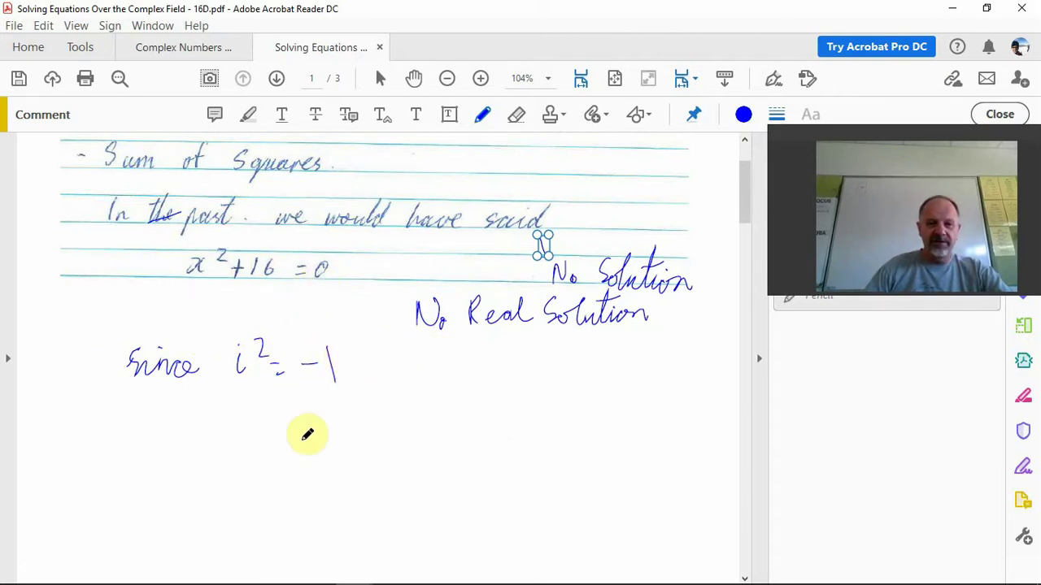
# Write x² − 16i² = 0 under the i² line
pyautogui.moveTo(194, 413); pyautogui.dragTo(208, 436)
pyautogui.moveTo(216, 413)
pyautogui.mouseDown()
pyautogui.moveTo(192, 437)
pyautogui.moveTo(232, 418)
pyautogui.moveTo(297, 435)
pyautogui.moveTo(310, 425)
pyautogui.moveTo(348, 432)
pyautogui.moveTo(372, 413)
pyautogui.mouseUp()
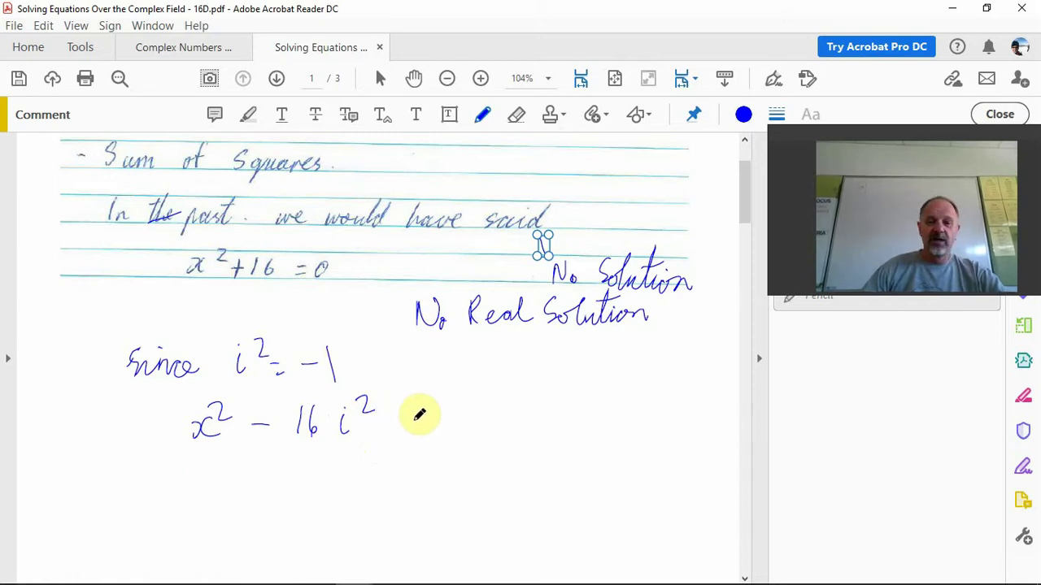
pyautogui.moveTo(398, 416); pyautogui.dragTo(420, 413)
pyautogui.moveTo(399, 425)
pyautogui.mouseDown()
pyautogui.moveTo(429, 427)
pyautogui.moveTo(449, 406)
pyautogui.mouseUp()
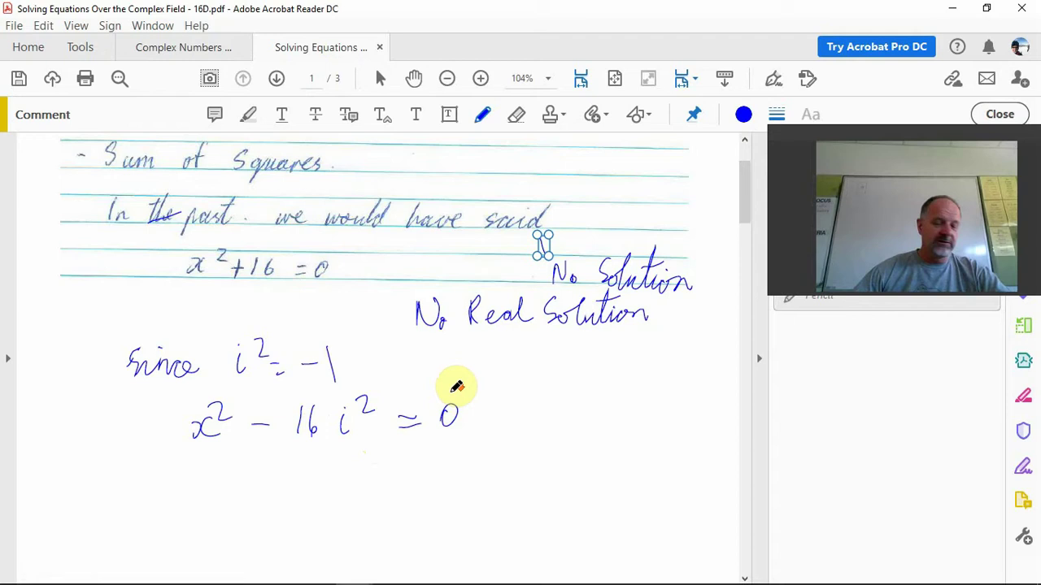
pyautogui.scroll(-3, 457, 387)
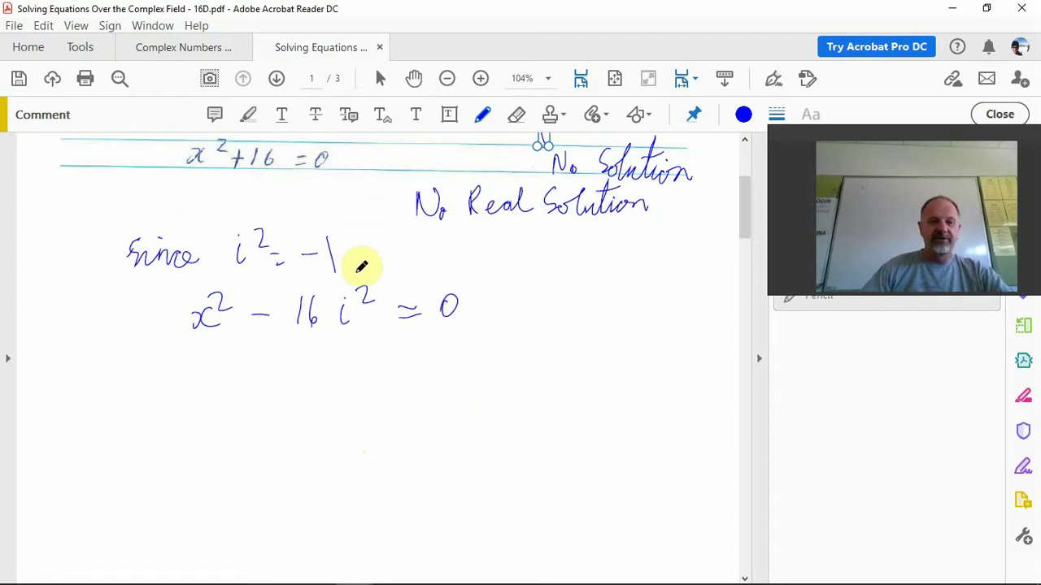
# Handwrite the factorisation (x + 4i)(x − 4i) = 0
pyautogui.moveTo(173, 365); pyautogui.dragTo(168, 398)
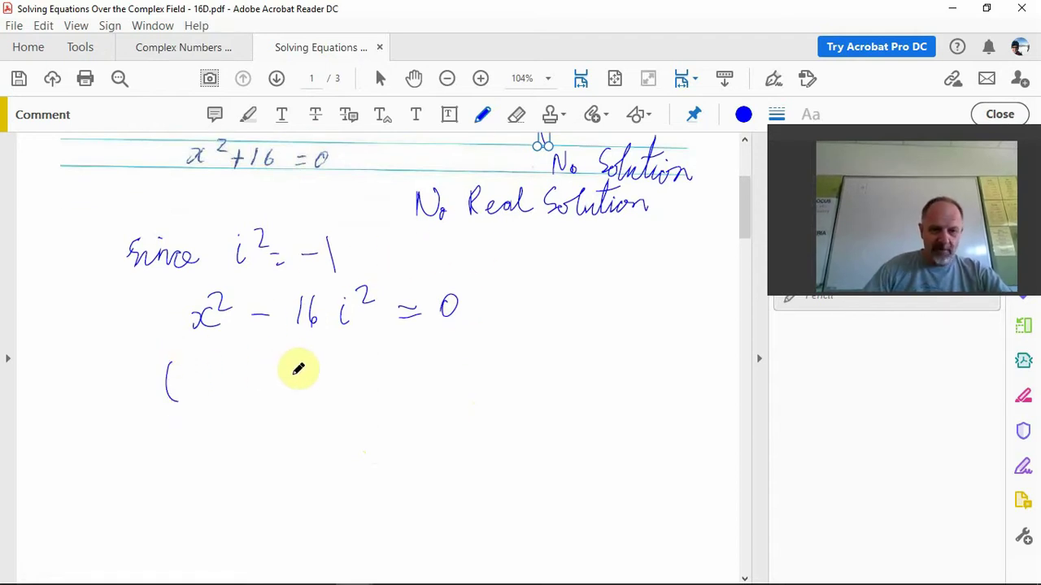
pyautogui.moveTo(288, 359); pyautogui.dragTo(285, 394)
pyautogui.moveTo(307, 361); pyautogui.dragTo(299, 395)
pyautogui.moveTo(437, 348)
pyautogui.mouseDown()
pyautogui.moveTo(436, 383)
pyautogui.moveTo(498, 363)
pyautogui.mouseUp()
pyautogui.moveTo(478, 374); pyautogui.dragTo(539, 351)
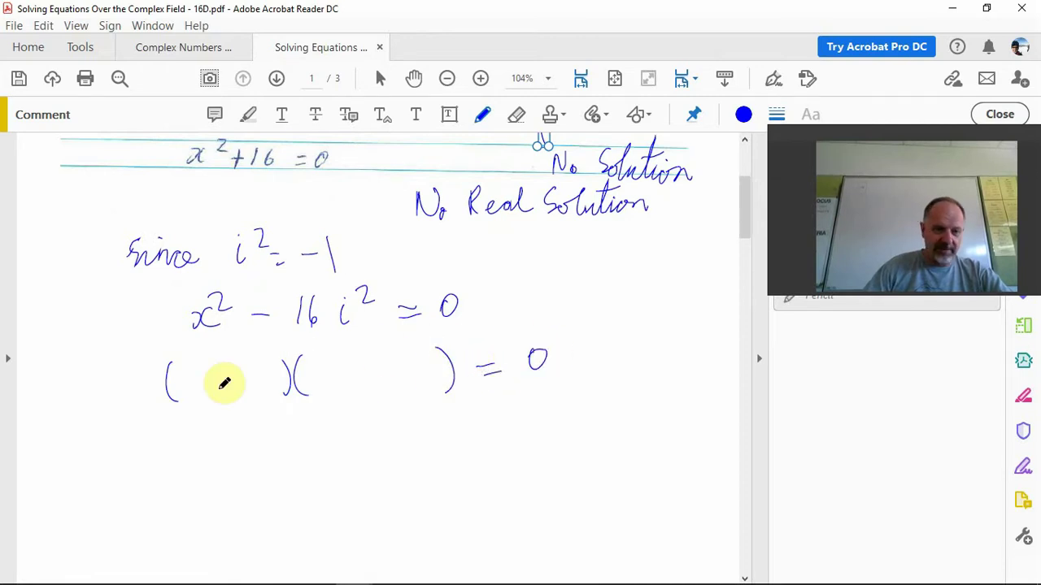
pyautogui.moveTo(215, 384)
pyautogui.mouseDown()
pyautogui.moveTo(237, 383)
pyautogui.moveTo(226, 394)
pyautogui.mouseUp()
pyautogui.moveTo(353, 378); pyautogui.dragTo(371, 376)
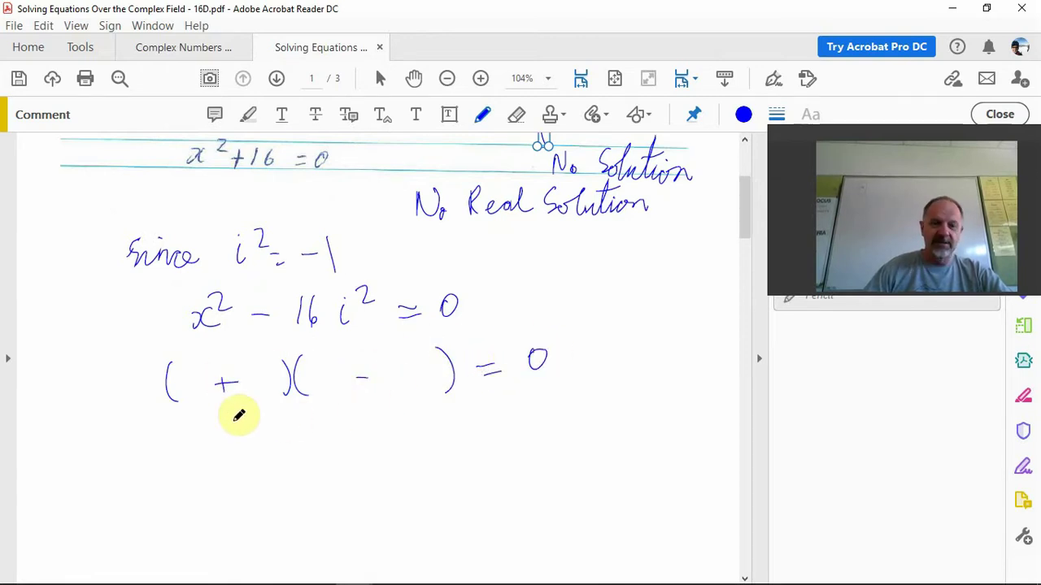
pyautogui.moveTo(175, 376); pyautogui.dragTo(193, 395)
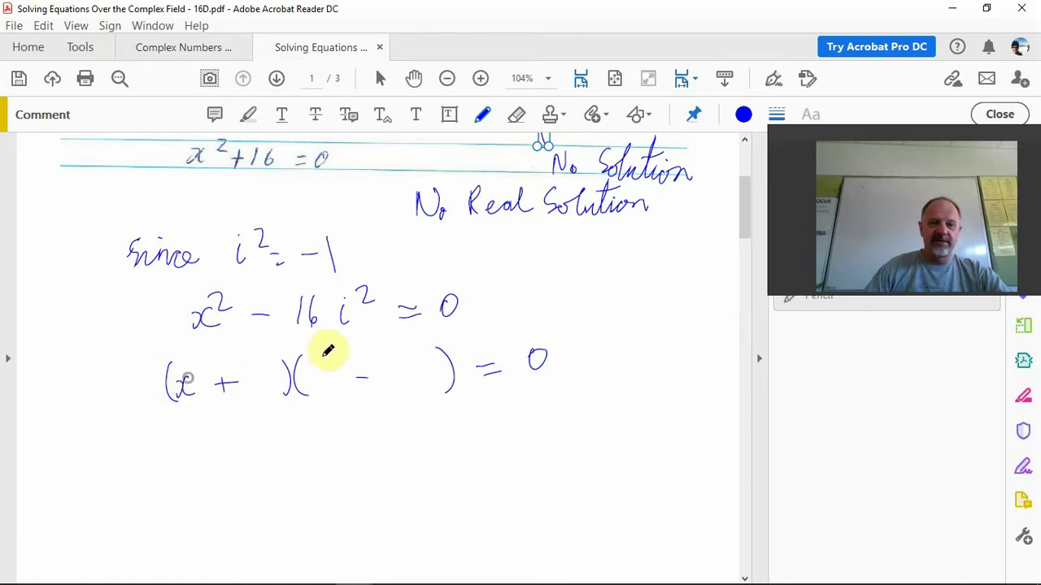
pyautogui.moveTo(315, 370); pyautogui.dragTo(320, 392)
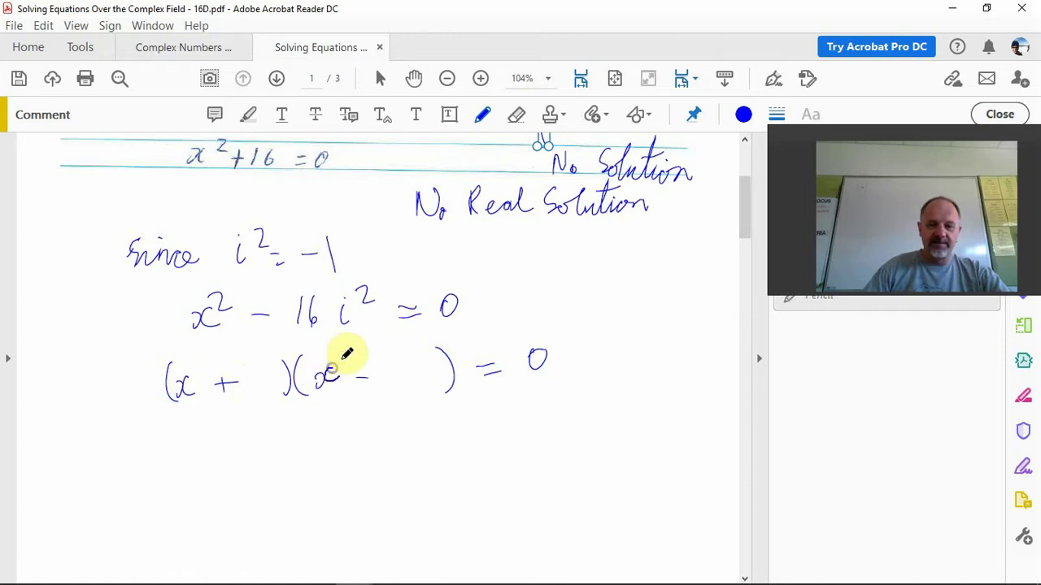
pyautogui.moveTo(249, 377)
pyautogui.mouseDown()
pyautogui.moveTo(252, 395)
pyautogui.moveTo(265, 392)
pyautogui.mouseUp()
pyautogui.click(263, 369)
pyautogui.moveTo(387, 363)
pyautogui.mouseDown()
pyautogui.moveTo(396, 389)
pyautogui.moveTo(409, 387)
pyautogui.mouseUp()
pyautogui.click(407, 358)
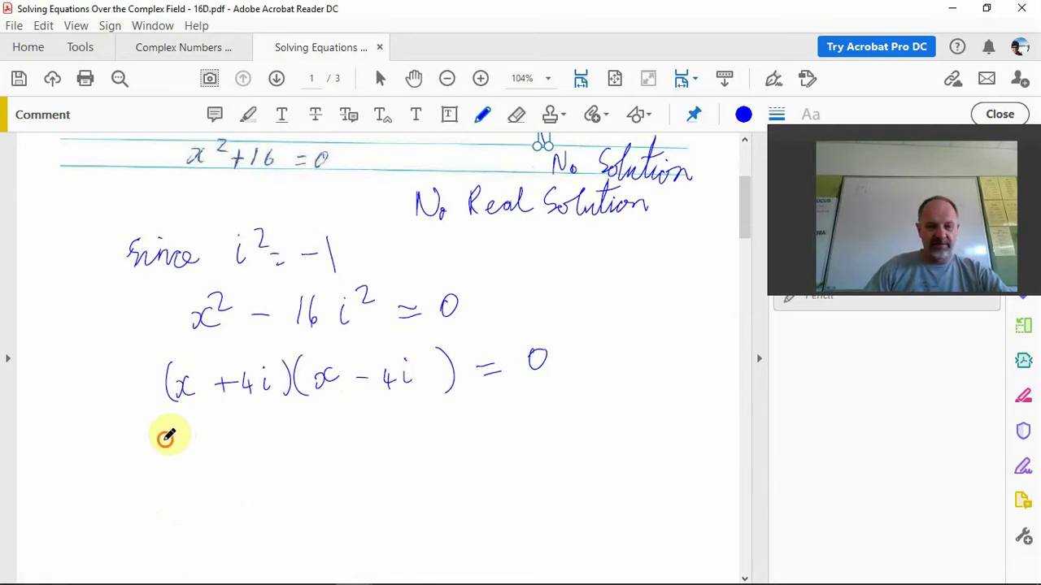
# Write each factor equal to zero: x + 4i = 0 and x − 4i = 0
pyautogui.moveTo(166, 433)
pyautogui.mouseDown()
pyautogui.moveTo(182, 448)
pyautogui.moveTo(173, 449)
pyautogui.moveTo(212, 438)
pyautogui.mouseUp()
pyautogui.moveTo(202, 429)
pyautogui.mouseDown()
pyautogui.moveTo(229, 430)
pyautogui.moveTo(237, 444)
pyautogui.moveTo(249, 432)
pyautogui.moveTo(276, 434)
pyautogui.mouseUp()
pyautogui.click(246, 425)
pyautogui.moveTo(265, 440); pyautogui.dragTo(291, 430)
pyautogui.moveTo(413, 424)
pyautogui.mouseDown()
pyautogui.moveTo(438, 435)
pyautogui.moveTo(476, 431)
pyautogui.mouseUp()
pyautogui.moveTo(471, 418)
pyautogui.mouseDown()
pyautogui.moveTo(472, 440)
pyautogui.moveTo(524, 428)
pyautogui.mouseUp()
pyautogui.click(486, 417)
pyautogui.moveTo(512, 434); pyautogui.dragTo(543, 416)
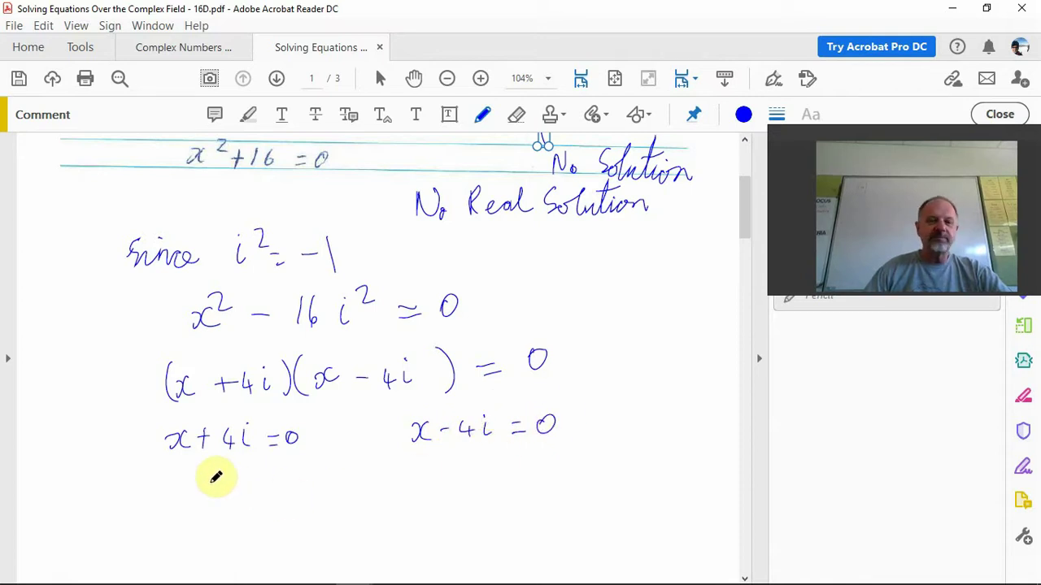
# Write the solutions x = −4i and x = 4i beneath their factor equations
pyautogui.moveTo(207, 486)
pyautogui.mouseDown()
pyautogui.moveTo(221, 483)
pyautogui.moveTo(228, 498)
pyautogui.mouseUp()
pyautogui.moveTo(235, 485); pyautogui.dragTo(248, 491)
pyautogui.moveTo(259, 486); pyautogui.dragTo(294, 488)
pyautogui.moveTo(290, 478); pyautogui.dragTo(290, 496)
pyautogui.moveTo(306, 483); pyautogui.dragTo(306, 495)
pyautogui.click(307, 473)
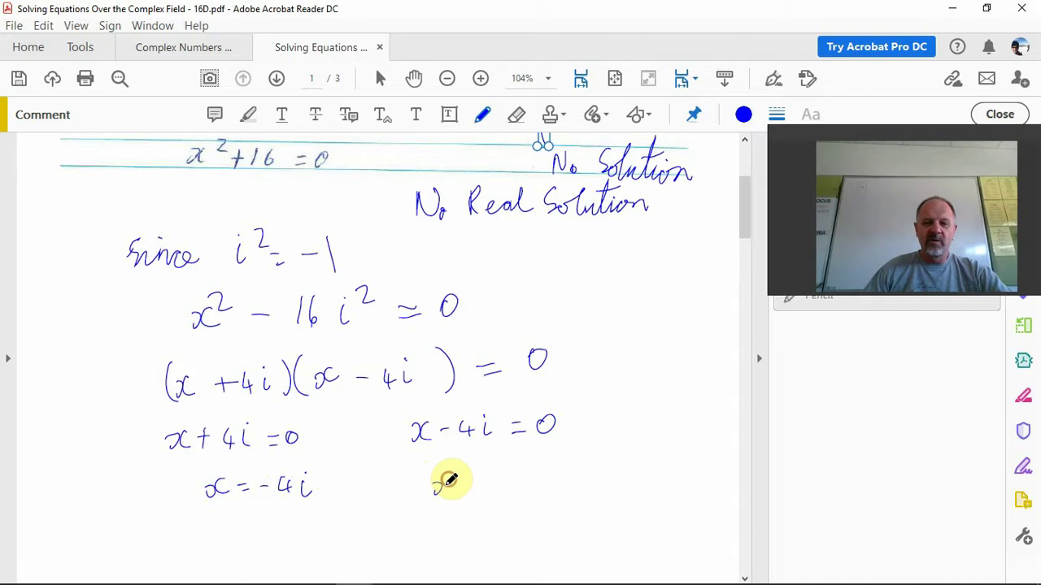
pyautogui.moveTo(445, 480)
pyautogui.mouseDown()
pyautogui.moveTo(452, 492)
pyautogui.moveTo(470, 481)
pyautogui.mouseUp()
pyautogui.moveTo(461, 489); pyautogui.dragTo(509, 484)
pyautogui.moveTo(504, 474)
pyautogui.mouseDown()
pyautogui.moveTo(534, 483)
pyautogui.moveTo(524, 474)
pyautogui.moveTo(533, 482)
pyautogui.moveTo(548, 460)
pyautogui.moveTo(530, 491)
pyautogui.mouseUp()
pyautogui.click(527, 462)
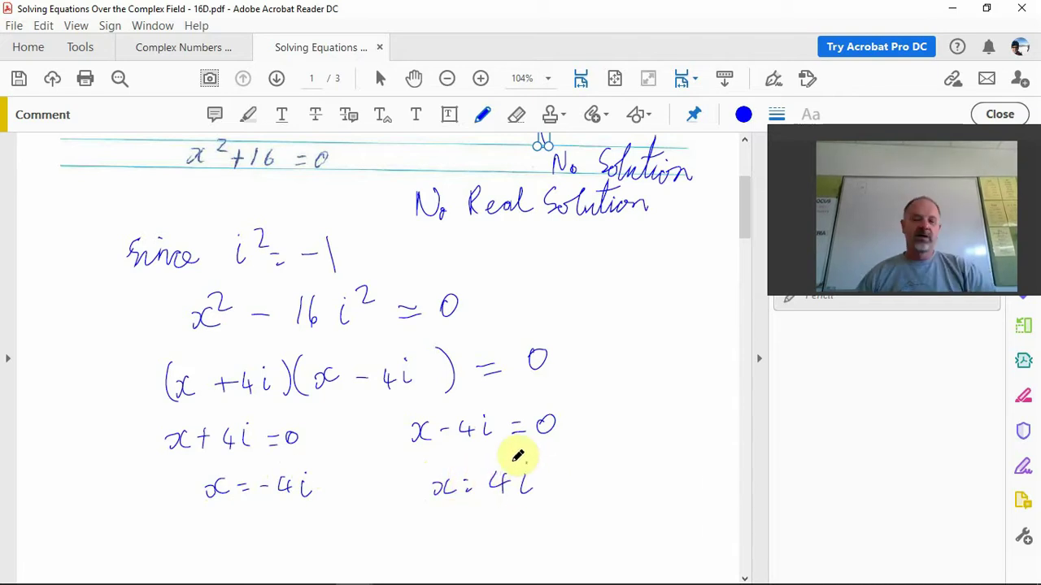
# Handwrite the combined answer x = ±4i, then move on to page 2's 2z²+6=0 example
pyautogui.scroll(-2, 488, 504)
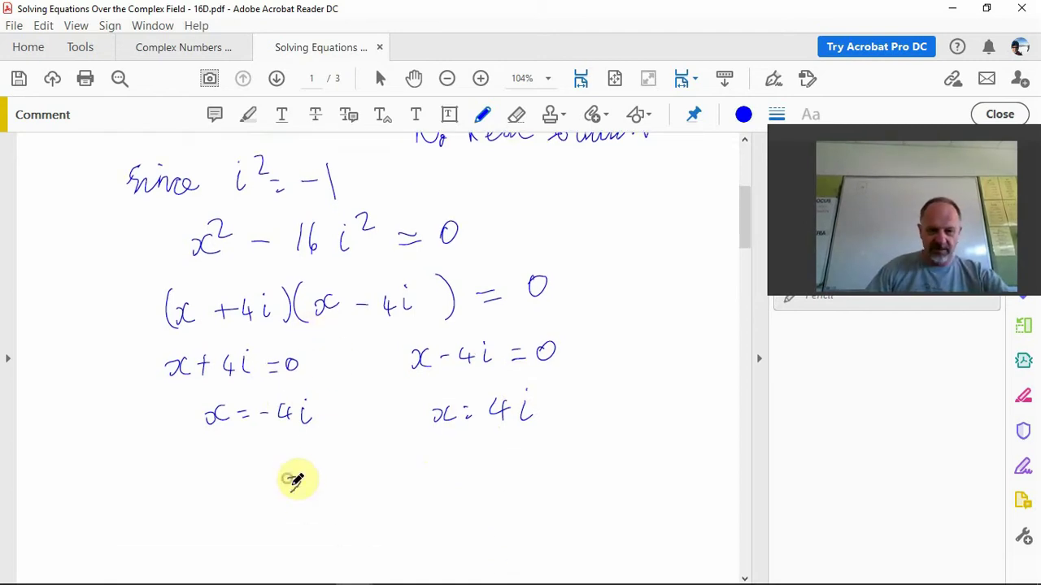
pyautogui.moveTo(288, 471)
pyautogui.mouseDown()
pyautogui.moveTo(314, 488)
pyautogui.moveTo(375, 473)
pyautogui.mouseUp()
pyautogui.moveTo(366, 464)
pyautogui.mouseDown()
pyautogui.moveTo(384, 463)
pyautogui.moveTo(382, 478)
pyautogui.moveTo(412, 472)
pyautogui.mouseUp()
pyautogui.moveTo(409, 461)
pyautogui.mouseDown()
pyautogui.moveTo(409, 480)
pyautogui.moveTo(430, 476)
pyautogui.mouseUp()
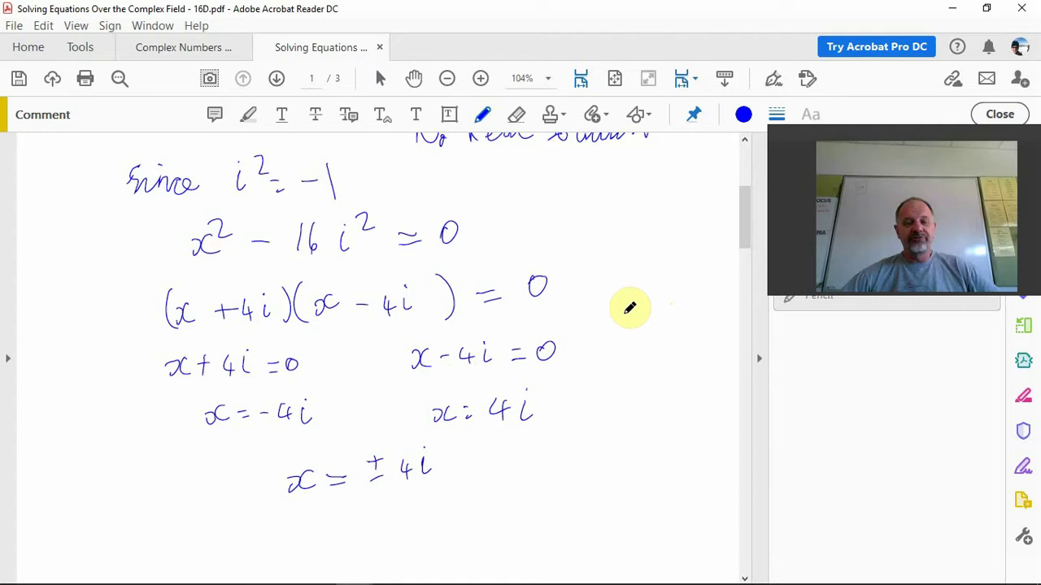
pyautogui.scroll(-10, 603, 333)
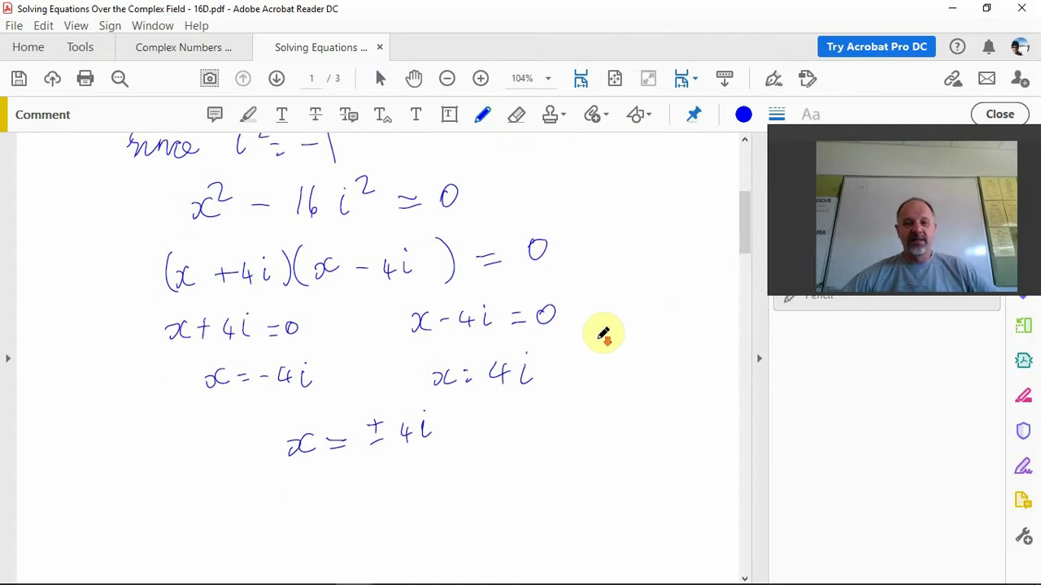
# Rewrite 2z²+6=0, then write 2z² = −6 and divide both sides by 2
pyautogui.scroll(-6, 603, 332)
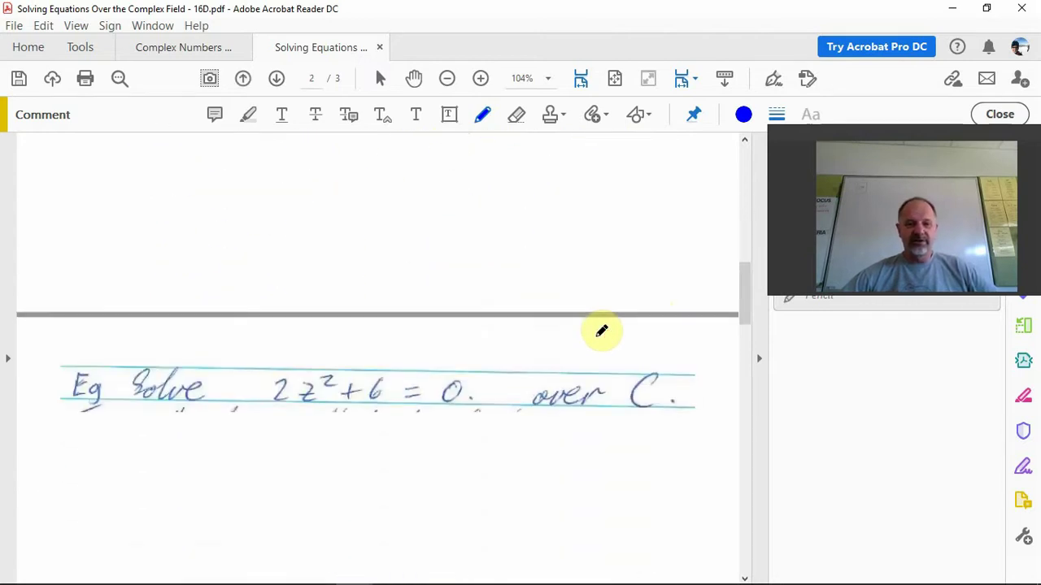
pyautogui.scroll(-1, 615, 334)
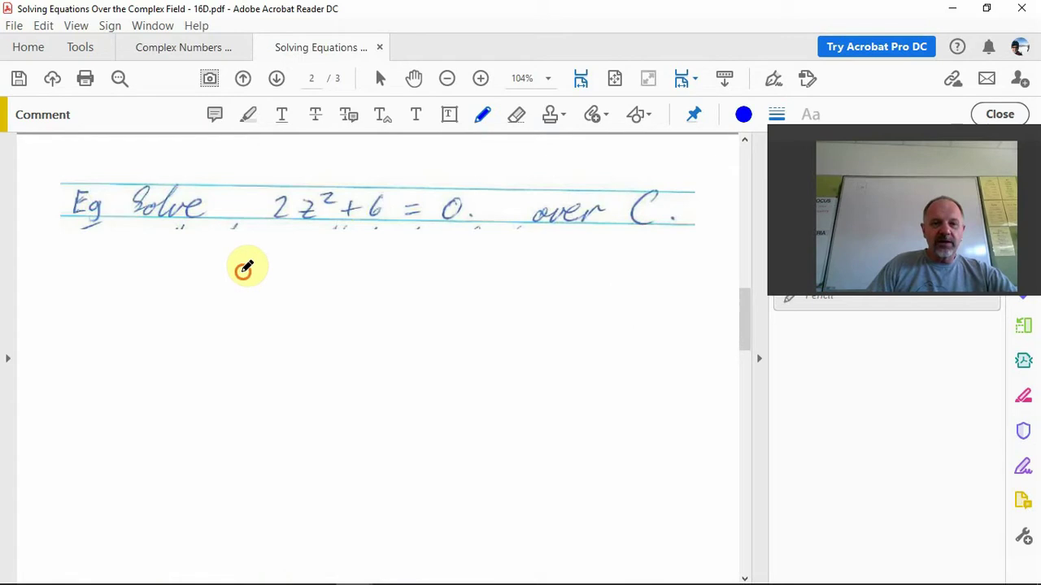
pyautogui.moveTo(241, 265)
pyautogui.mouseDown()
pyautogui.moveTo(277, 283)
pyautogui.moveTo(292, 263)
pyautogui.moveTo(331, 278)
pyautogui.moveTo(323, 285)
pyautogui.moveTo(399, 284)
pyautogui.mouseUp()
pyautogui.moveTo(269, 317)
pyautogui.mouseDown()
pyautogui.moveTo(281, 335)
pyautogui.moveTo(302, 335)
pyautogui.moveTo(316, 319)
pyautogui.moveTo(335, 323)
pyautogui.mouseUp()
pyautogui.moveTo(326, 332); pyautogui.dragTo(391, 321)
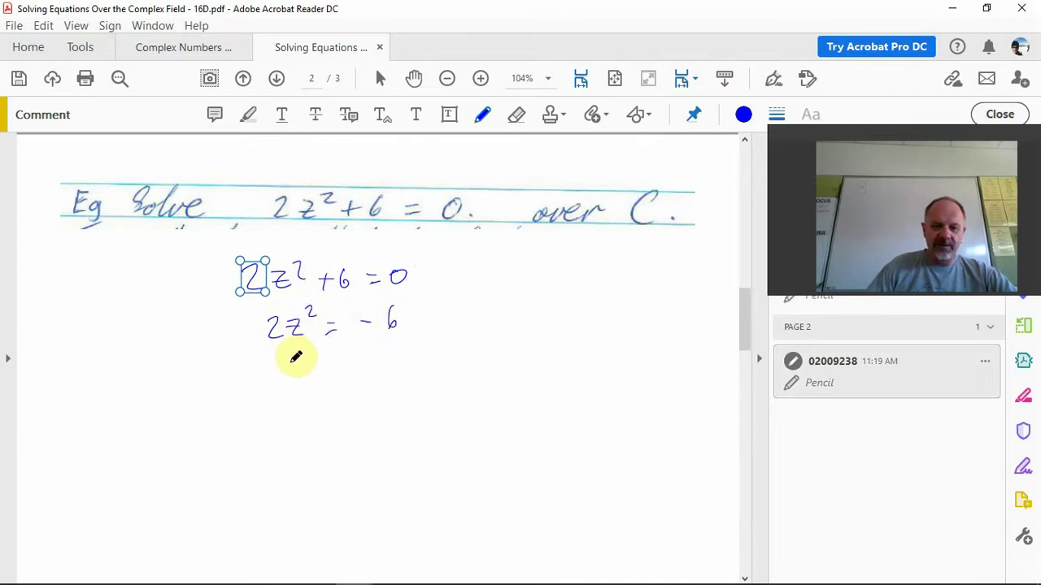
pyautogui.moveTo(272, 352)
pyautogui.mouseDown()
pyautogui.moveTo(315, 359)
pyautogui.moveTo(398, 345)
pyautogui.moveTo(405, 366)
pyautogui.mouseUp()
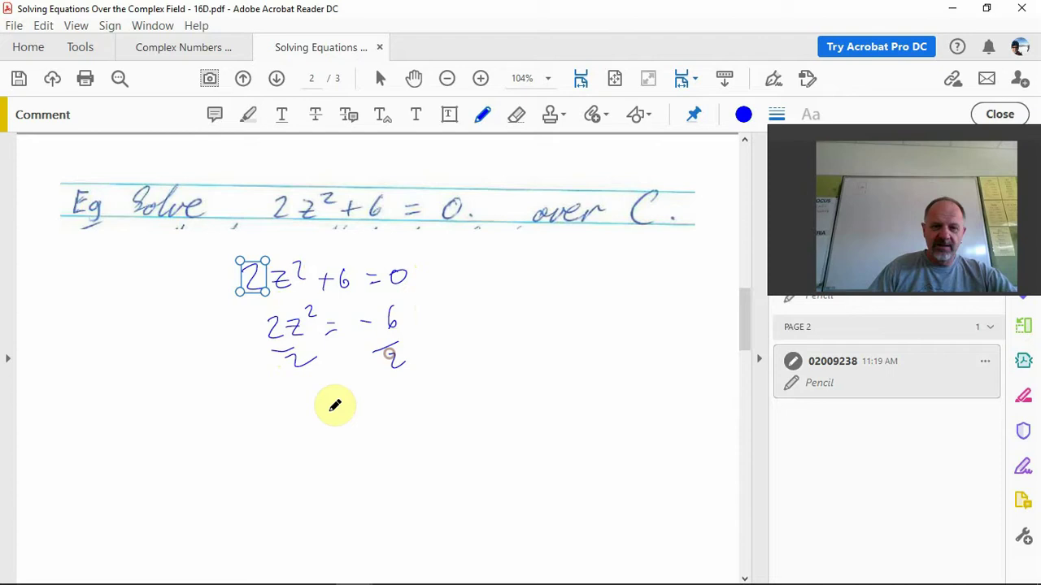
# Write z² = −3 and then z = ±√−3
pyautogui.moveTo(292, 396)
pyautogui.mouseDown()
pyautogui.moveTo(315, 415)
pyautogui.moveTo(336, 399)
pyautogui.moveTo(366, 398)
pyautogui.mouseUp()
pyautogui.moveTo(351, 408)
pyautogui.mouseDown()
pyautogui.moveTo(407, 396)
pyautogui.moveTo(422, 410)
pyautogui.mouseUp()
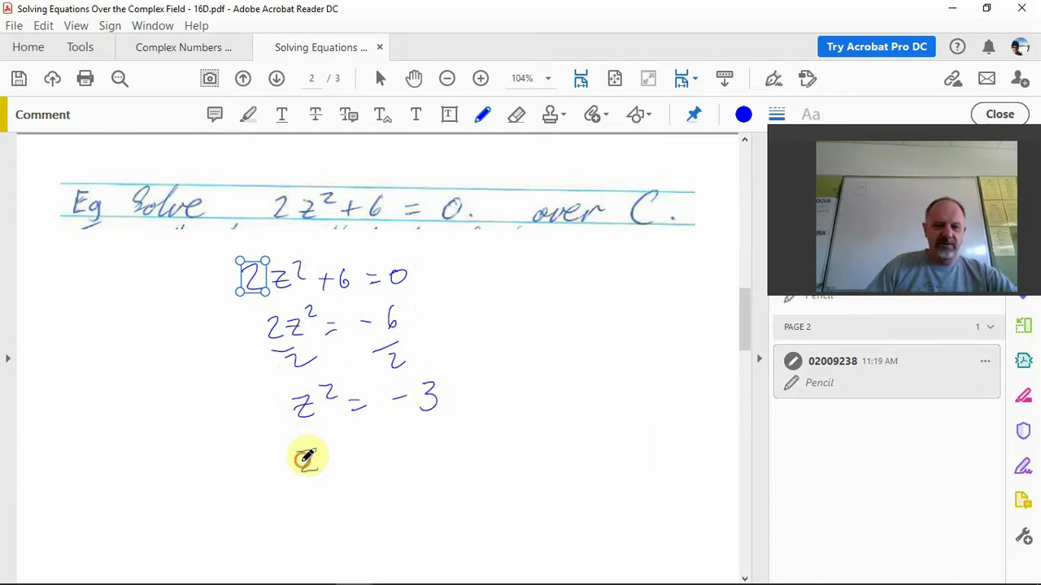
pyautogui.moveTo(297, 450)
pyautogui.mouseDown()
pyautogui.moveTo(321, 473)
pyautogui.moveTo(361, 454)
pyautogui.mouseUp()
pyautogui.moveTo(348, 464); pyautogui.dragTo(363, 462)
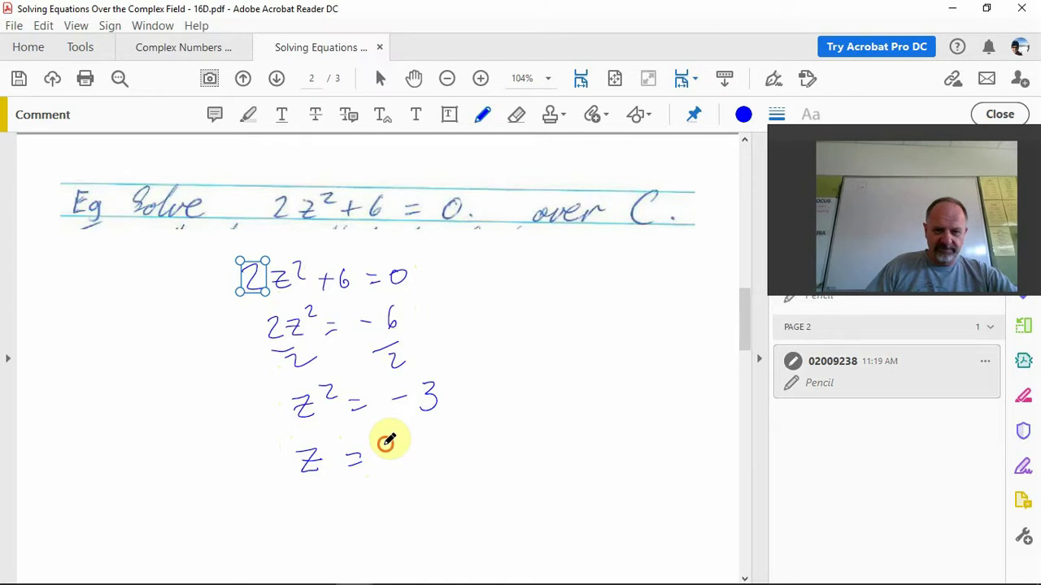
pyautogui.moveTo(385, 442)
pyautogui.mouseDown()
pyautogui.moveTo(415, 455)
pyautogui.moveTo(425, 420)
pyautogui.moveTo(483, 413)
pyautogui.moveTo(433, 448)
pyautogui.moveTo(457, 453)
pyautogui.mouseUp()
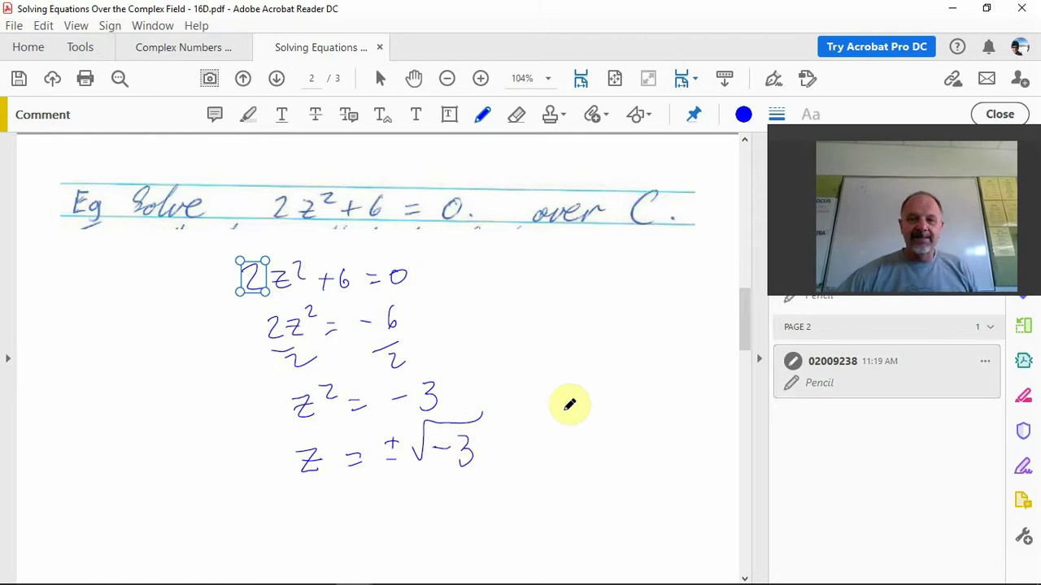
# Add the line z = ±√(3×i²)
pyautogui.scroll(-3, 570, 399)
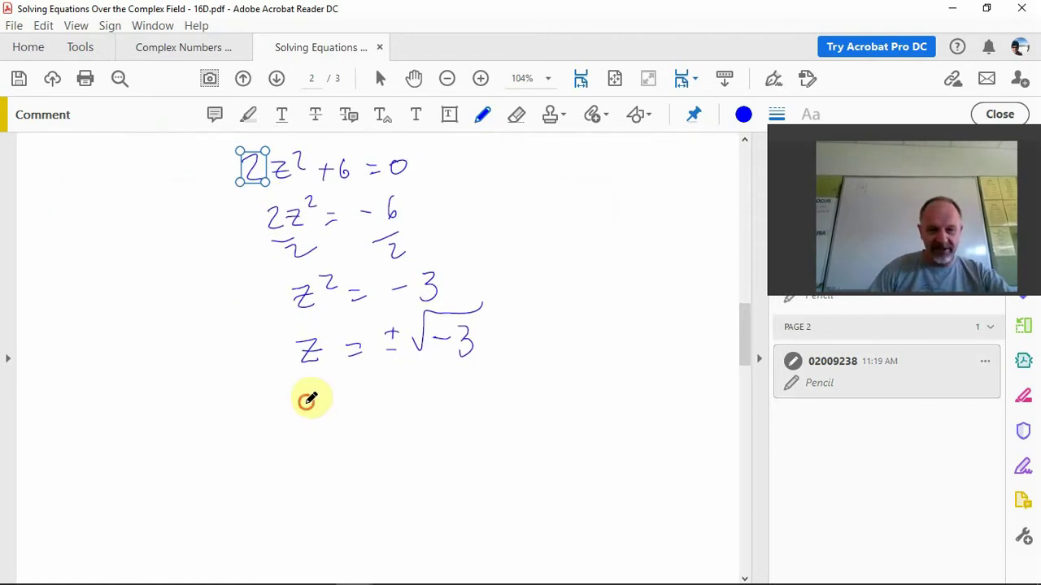
pyautogui.moveTo(306, 400)
pyautogui.mouseDown()
pyautogui.moveTo(326, 424)
pyautogui.moveTo(309, 421)
pyautogui.moveTo(362, 403)
pyautogui.mouseUp()
pyautogui.moveTo(349, 421); pyautogui.dragTo(363, 419)
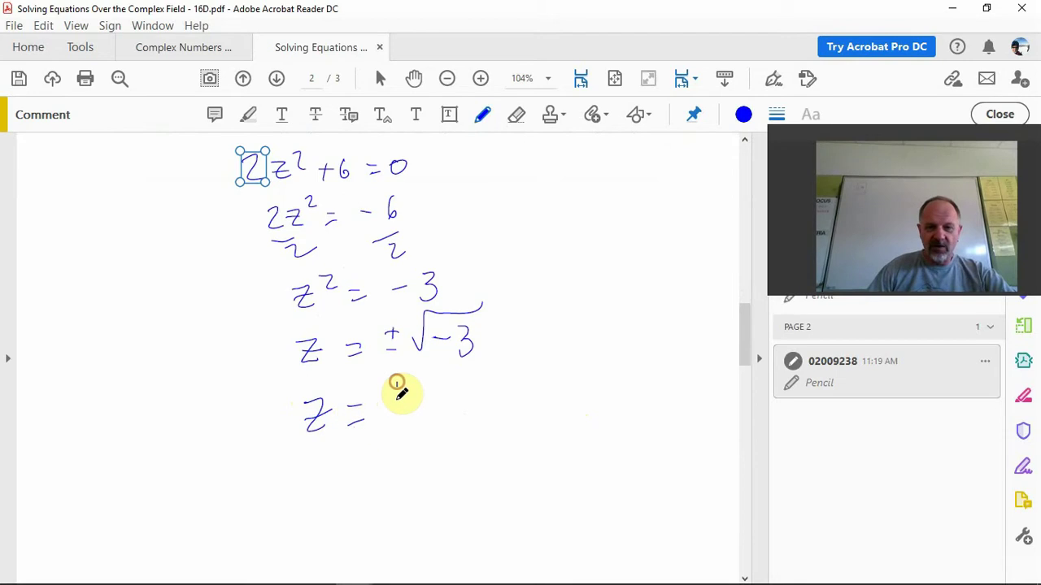
pyautogui.moveTo(398, 382); pyautogui.dragTo(397, 398)
pyautogui.moveTo(390, 391)
pyautogui.mouseDown()
pyautogui.moveTo(387, 420)
pyautogui.moveTo(420, 400)
pyautogui.moveTo(423, 377)
pyautogui.moveTo(513, 367)
pyautogui.mouseUp()
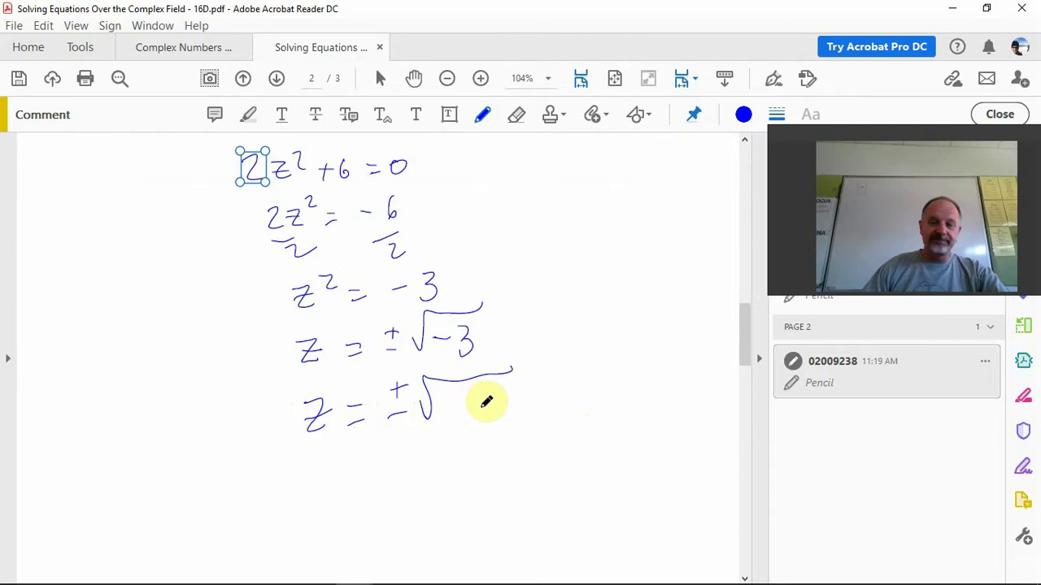
pyautogui.moveTo(453, 396)
pyautogui.mouseDown()
pyautogui.moveTo(464, 405)
pyautogui.moveTo(451, 417)
pyautogui.moveTo(482, 411)
pyautogui.mouseUp()
pyautogui.moveTo(481, 398)
pyautogui.mouseDown()
pyautogui.moveTo(470, 411)
pyautogui.moveTo(497, 411)
pyautogui.moveTo(516, 389)
pyautogui.mouseUp()
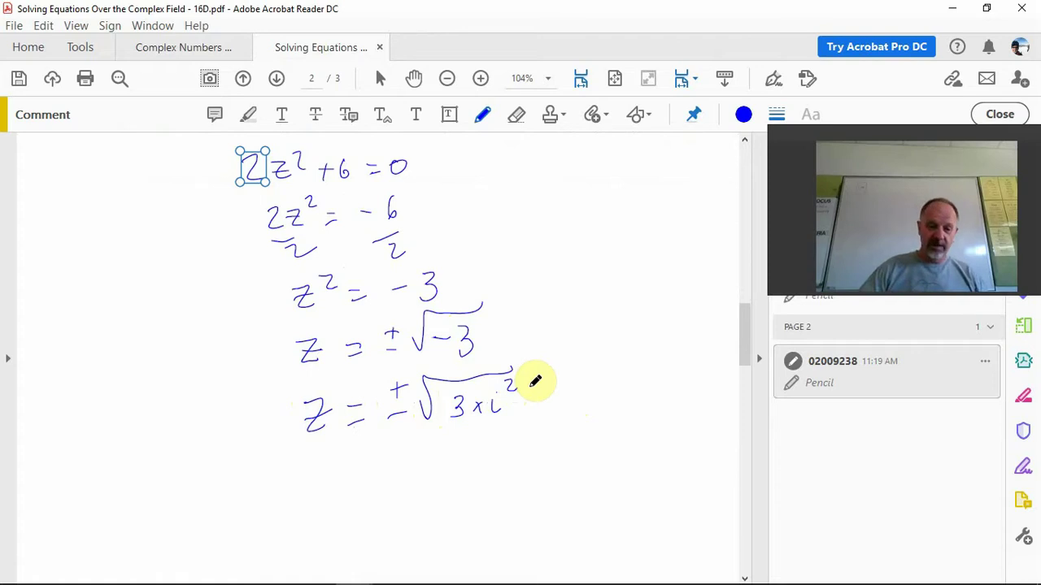
# Finish with = ±√3 i as the answer
pyautogui.moveTo(355, 472); pyautogui.dragTo(368, 478)
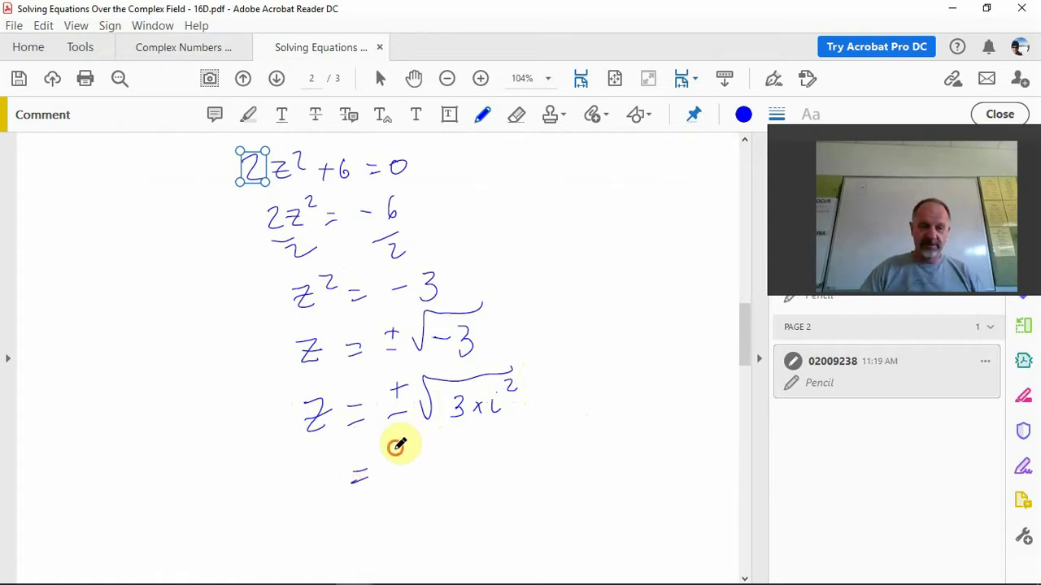
pyautogui.moveTo(398, 446)
pyautogui.mouseDown()
pyautogui.moveTo(407, 477)
pyautogui.moveTo(433, 446)
pyautogui.moveTo(460, 443)
pyautogui.moveTo(444, 474)
pyautogui.mouseUp()
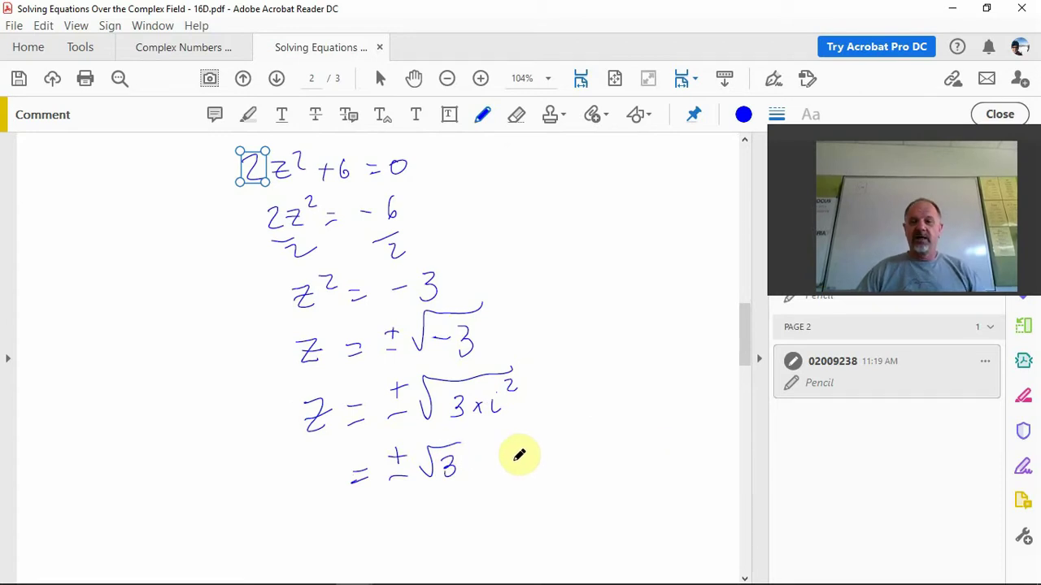
pyautogui.moveTo(496, 453); pyautogui.dragTo(504, 472)
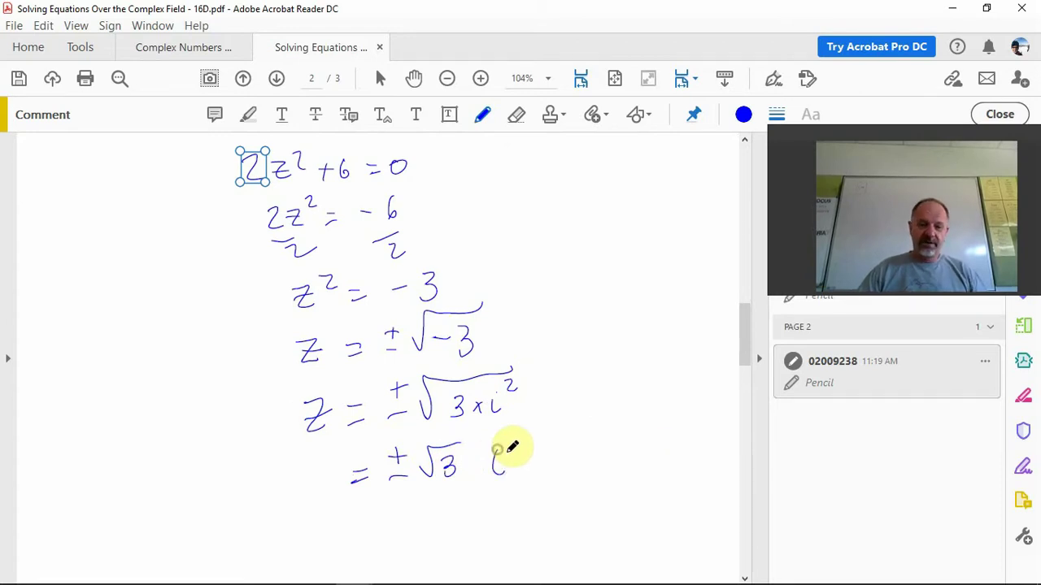
pyautogui.click(498, 439)
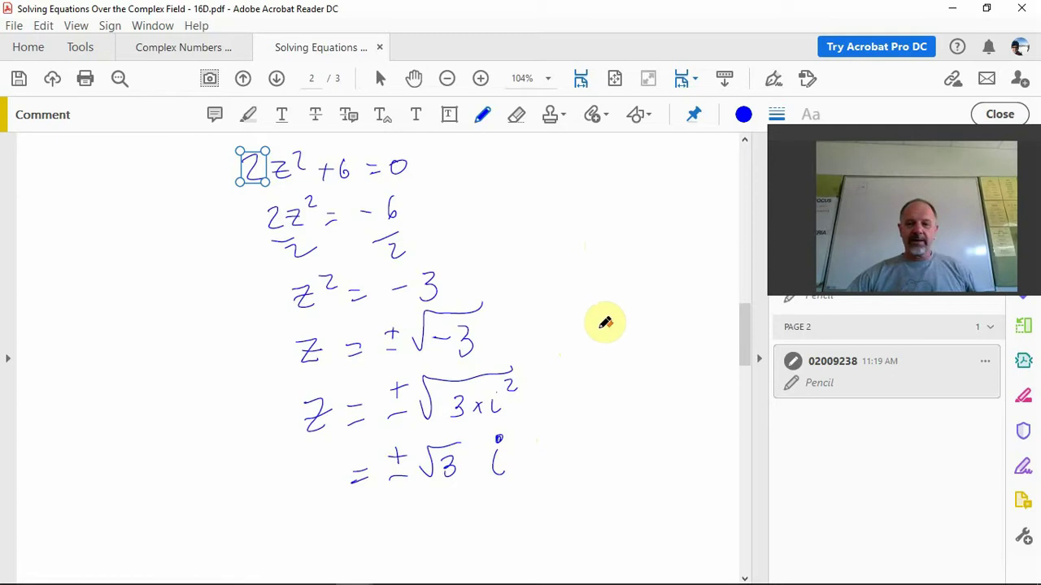
# Write Δ = b² − 4ac beside the Quadratic Equations heading for 3z²+5z+3=0
pyautogui.scroll(-8, 605, 323)
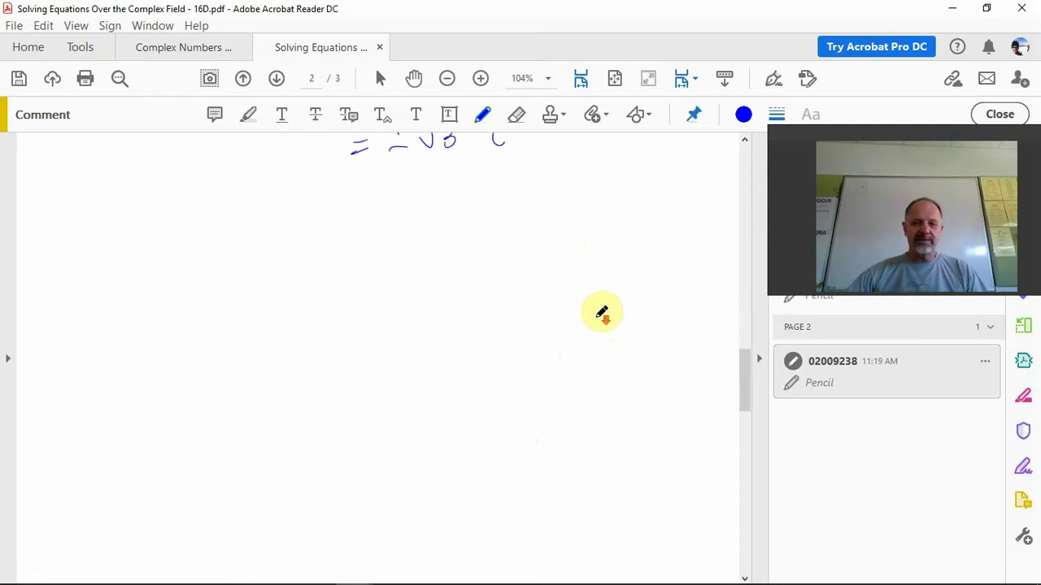
pyautogui.scroll(-6, 602, 313)
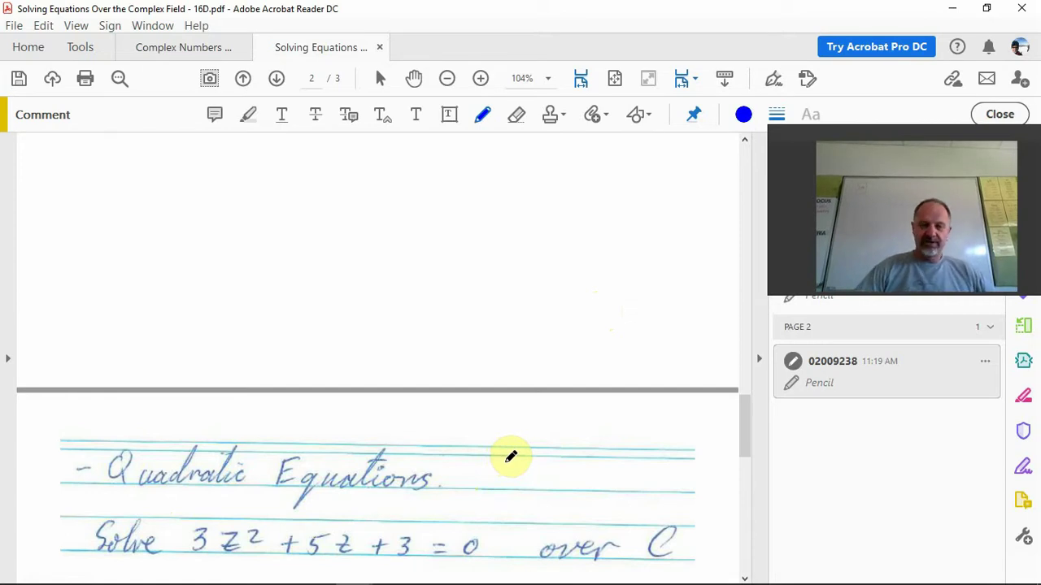
pyautogui.moveTo(466, 424)
pyautogui.mouseDown()
pyautogui.moveTo(463, 433)
pyautogui.moveTo(481, 422)
pyautogui.mouseUp()
pyautogui.scroll(-3, 476, 426)
pyautogui.moveTo(470, 428); pyautogui.dragTo(480, 427)
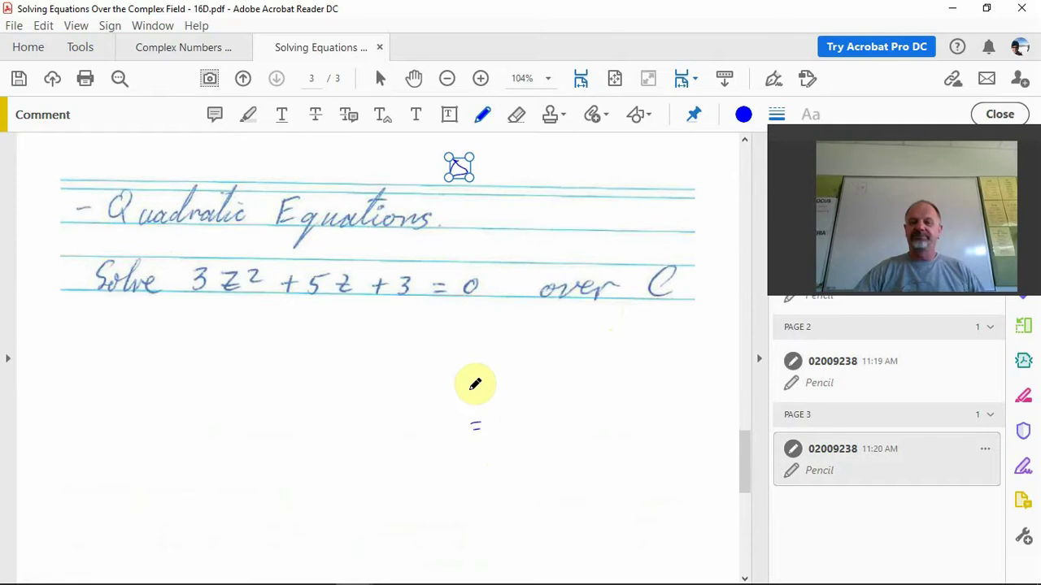
pyautogui.scroll(3, 480, 269)
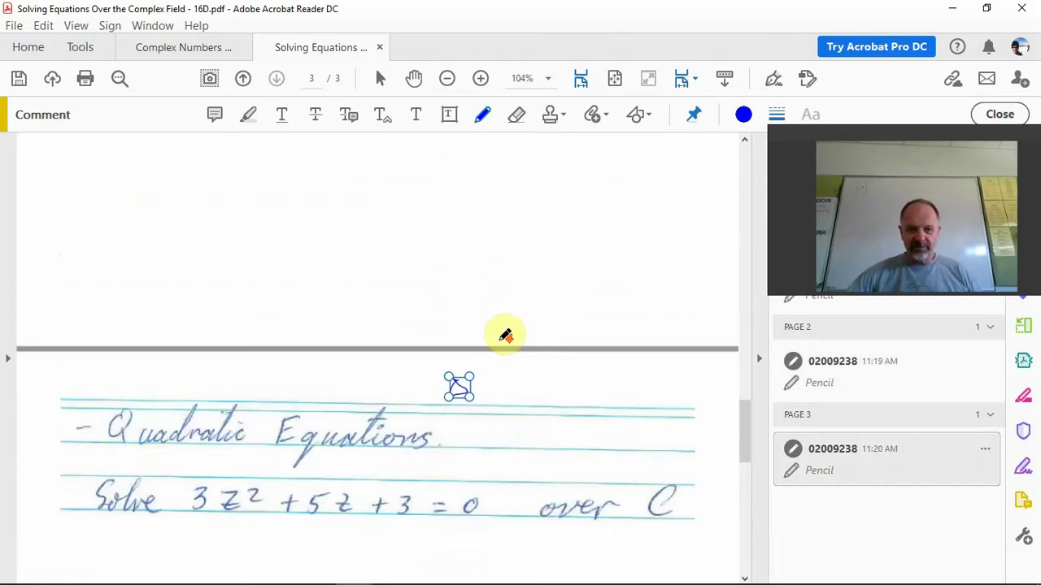
pyautogui.scroll(1, 506, 336)
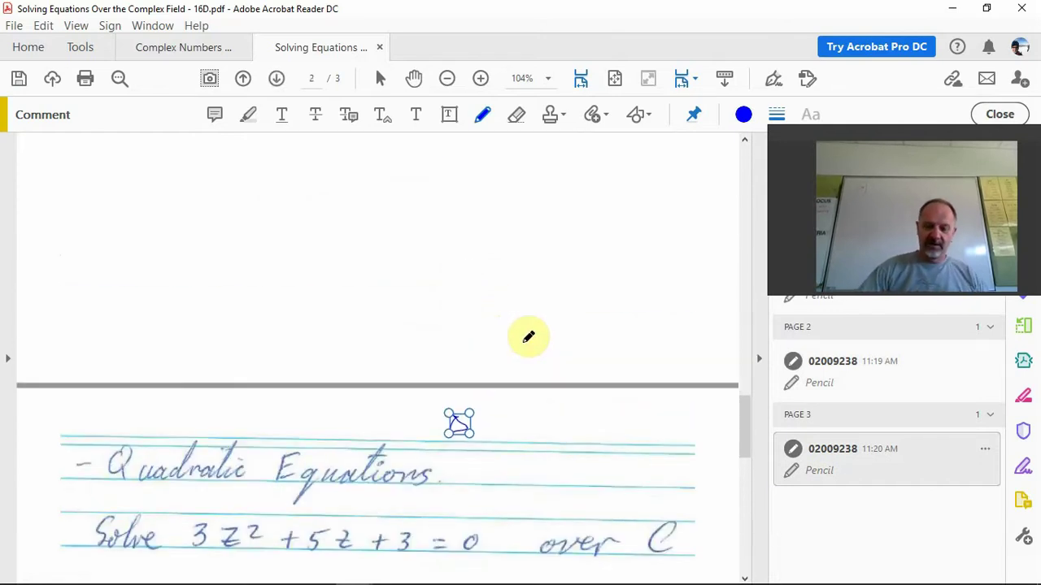
pyautogui.moveTo(486, 420)
pyautogui.mouseDown()
pyautogui.moveTo(525, 403)
pyautogui.moveTo(534, 418)
pyautogui.moveTo(604, 404)
pyautogui.moveTo(595, 429)
pyautogui.mouseUp()
# Substitute into the discriminant: 5² − 4×3×3 = 25 − 36 = −14
pyautogui.moveTo(491, 466); pyautogui.dragTo(503, 471)
pyautogui.moveTo(525, 452)
pyautogui.mouseDown()
pyautogui.moveTo(520, 475)
pyautogui.moveTo(537, 455)
pyautogui.moveTo(611, 458)
pyautogui.moveTo(625, 444)
pyautogui.moveTo(628, 465)
pyautogui.mouseUp()
pyautogui.click(545, 466)
pyautogui.moveTo(515, 498); pyautogui.dragTo(525, 498)
pyautogui.moveTo(516, 503); pyautogui.dragTo(526, 504)
pyautogui.moveTo(533, 493)
pyautogui.mouseDown()
pyautogui.moveTo(546, 503)
pyautogui.moveTo(564, 488)
pyautogui.moveTo(600, 500)
pyautogui.mouseUp()
pyautogui.moveTo(615, 482)
pyautogui.mouseDown()
pyautogui.moveTo(612, 497)
pyautogui.moveTo(641, 487)
pyautogui.mouseUp()
pyautogui.moveTo(634, 495); pyautogui.dragTo(662, 478)
pyautogui.moveTo(672, 465)
pyautogui.mouseDown()
pyautogui.moveTo(668, 477)
pyautogui.moveTo(693, 479)
pyautogui.moveTo(685, 487)
pyautogui.mouseUp()
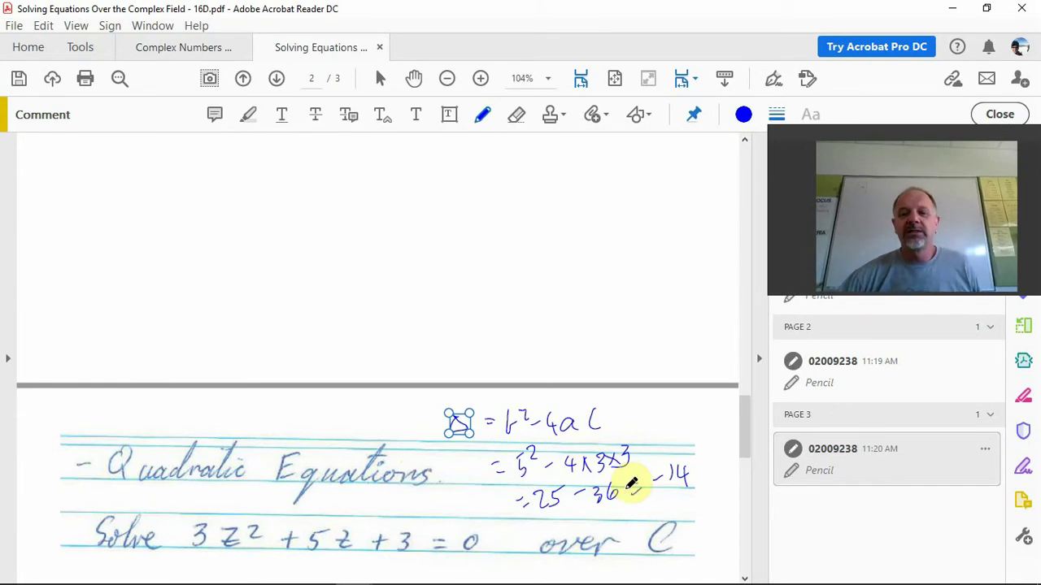
# Handwrite the quadratic formula z = (−b ± √(b²−4ac))/2a
pyautogui.scroll(-1, 504, 460)
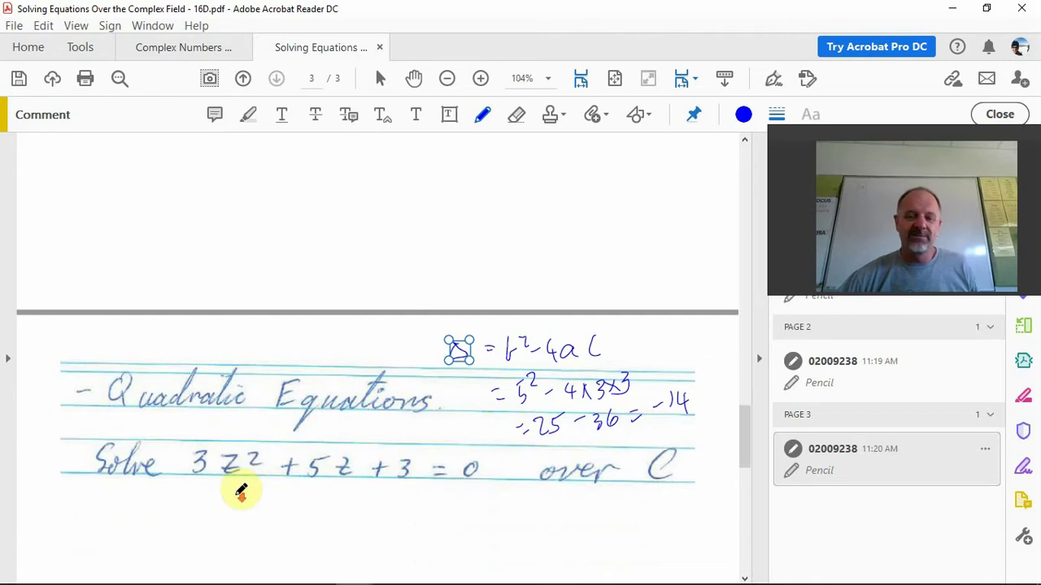
pyautogui.scroll(-5, 242, 488)
pyautogui.scroll(-2, 242, 488)
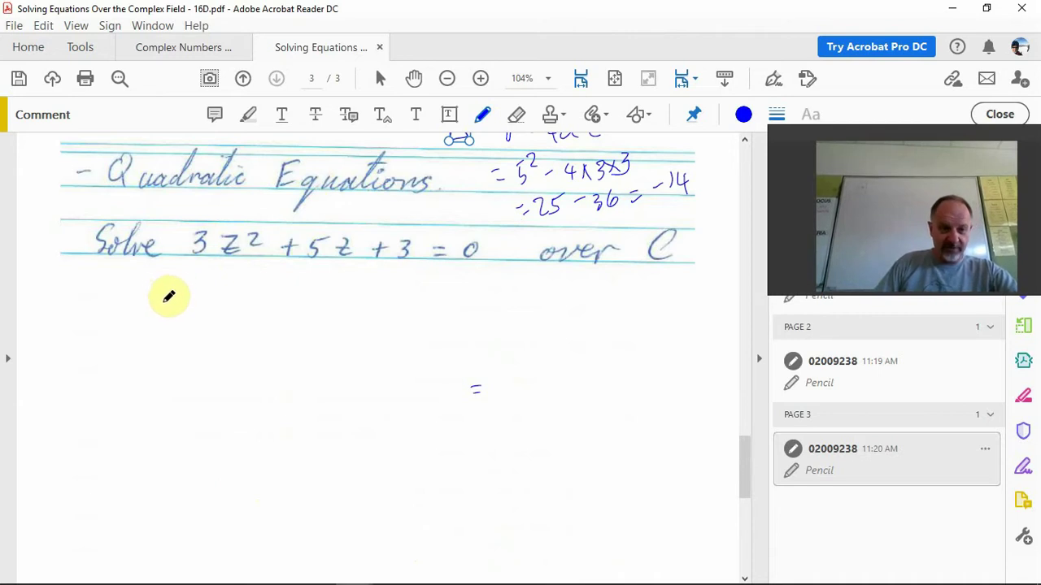
pyautogui.moveTo(168, 293)
pyautogui.mouseDown()
pyautogui.moveTo(188, 319)
pyautogui.moveTo(213, 302)
pyautogui.mouseUp()
pyautogui.moveTo(201, 316)
pyautogui.mouseDown()
pyautogui.moveTo(236, 311)
pyautogui.moveTo(263, 275)
pyautogui.moveTo(264, 292)
pyautogui.moveTo(296, 274)
pyautogui.mouseUp()
pyautogui.moveTo(289, 268); pyautogui.dragTo(296, 290)
pyautogui.moveTo(300, 286); pyautogui.dragTo(439, 271)
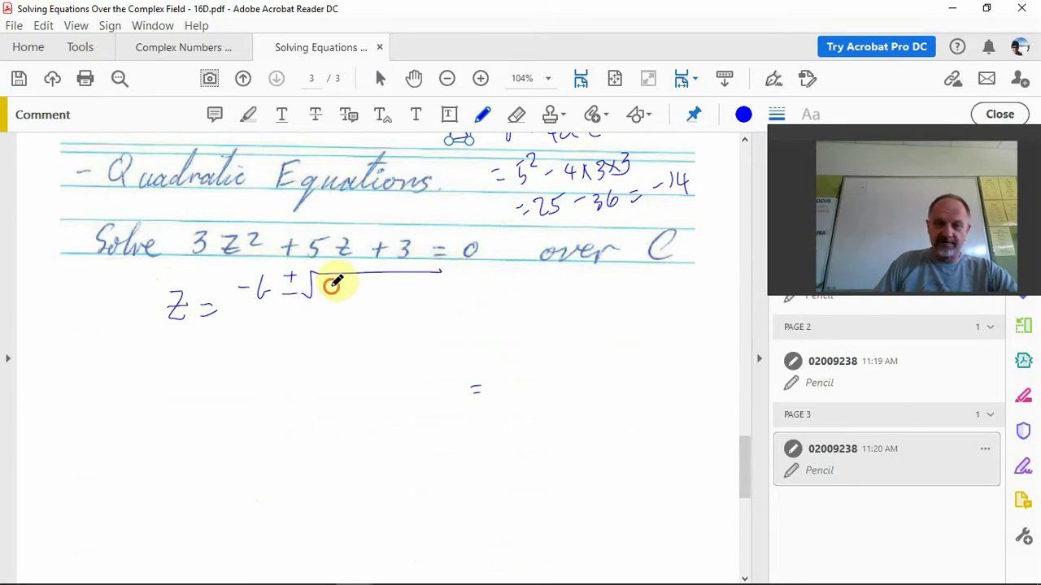
pyautogui.moveTo(327, 281)
pyautogui.mouseDown()
pyautogui.moveTo(330, 299)
pyautogui.moveTo(411, 301)
pyautogui.mouseUp()
pyautogui.moveTo(242, 309); pyautogui.dragTo(426, 314)
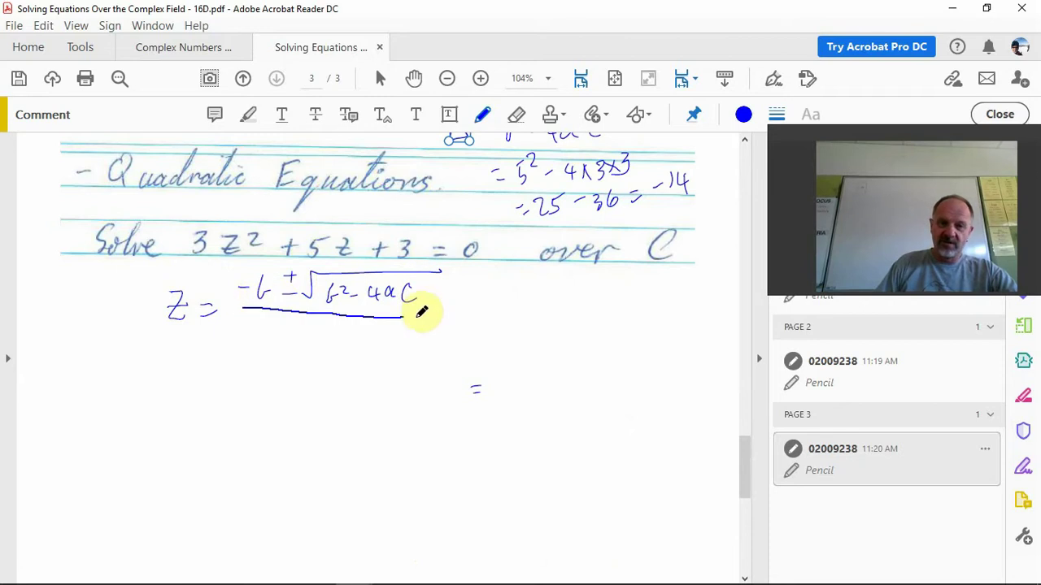
pyautogui.moveTo(312, 325)
pyautogui.mouseDown()
pyautogui.moveTo(324, 340)
pyautogui.moveTo(348, 338)
pyautogui.mouseUp()
pyautogui.click(367, 332)
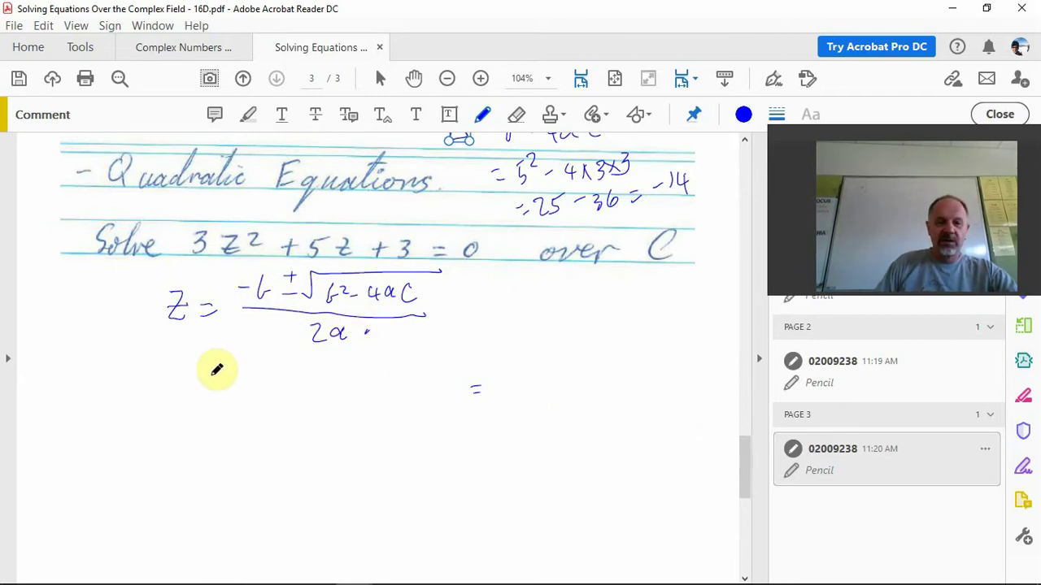
# Start the substitution line as = −5 ± √ and complete the −14 discriminant result
pyautogui.moveTo(207, 388); pyautogui.dragTo(218, 386)
pyautogui.moveTo(207, 397); pyautogui.dragTo(219, 397)
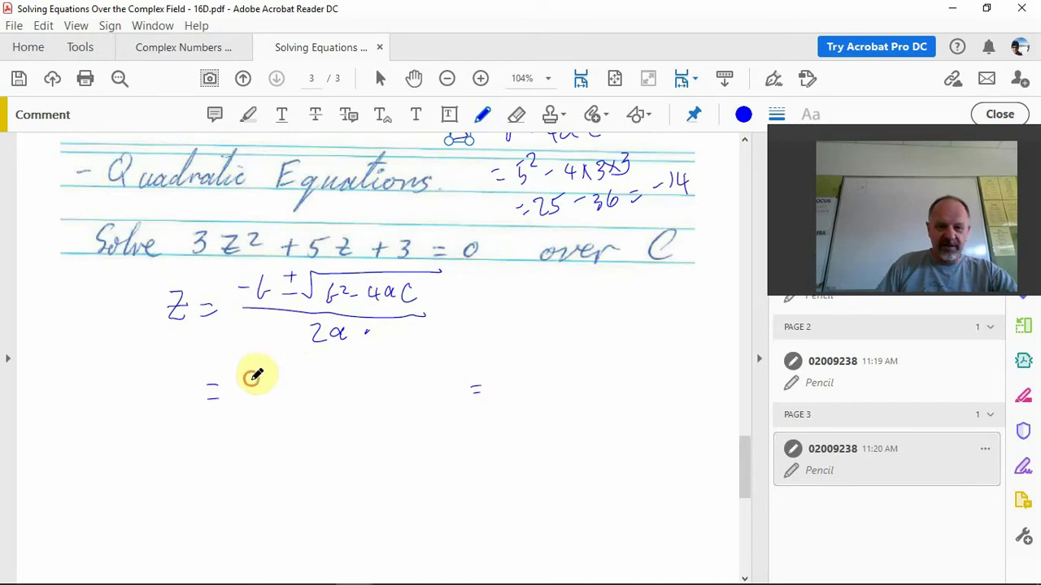
pyautogui.moveTo(251, 380)
pyautogui.mouseDown()
pyautogui.moveTo(290, 363)
pyautogui.moveTo(285, 384)
pyautogui.moveTo(319, 372)
pyautogui.moveTo(327, 356)
pyautogui.moveTo(418, 347)
pyautogui.mouseUp()
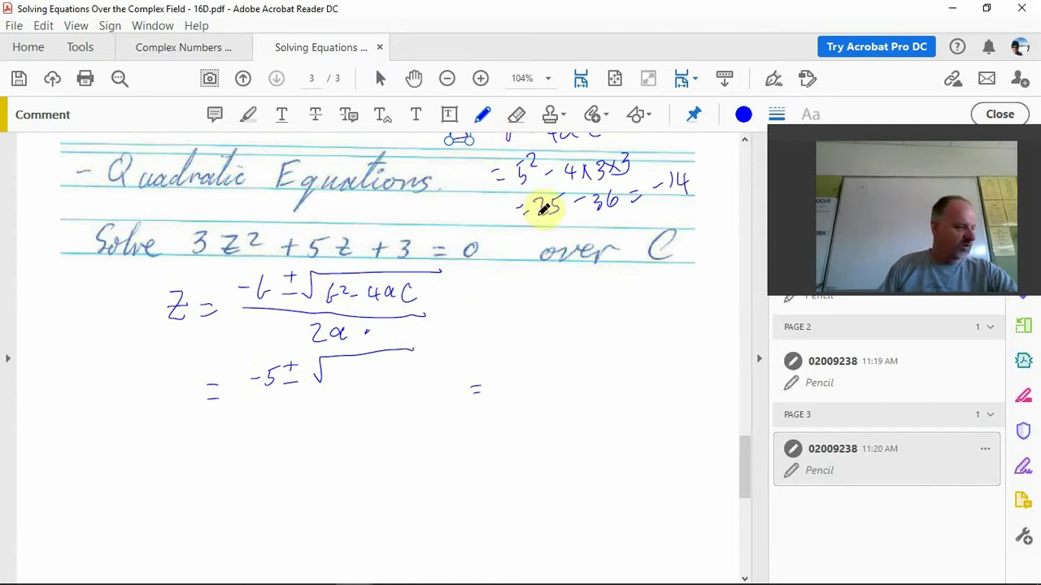
pyautogui.moveTo(682, 179); pyautogui.dragTo(686, 193)
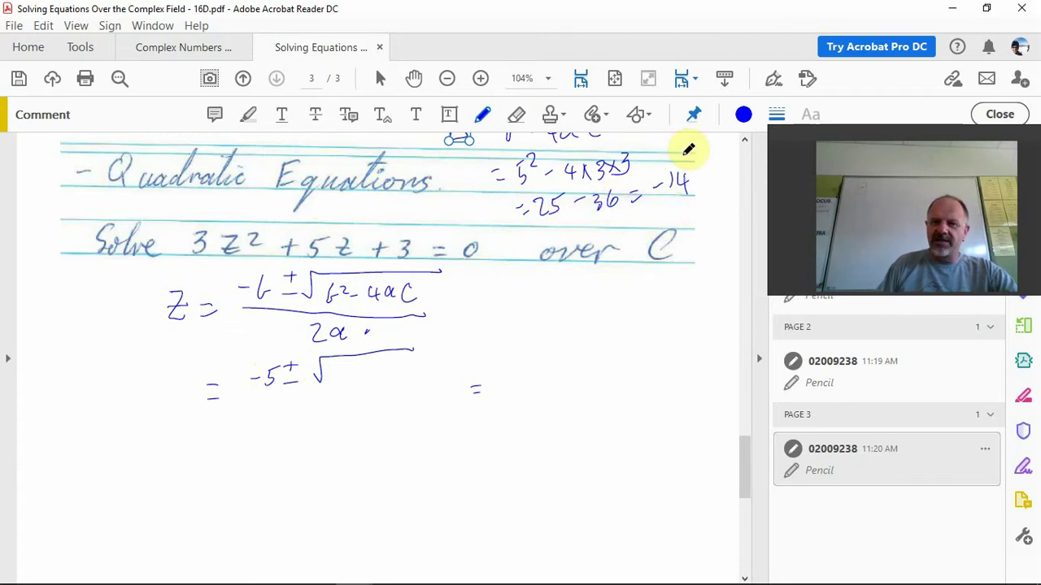
# Erase the −14 and rewrite the discriminant result as −11
pyautogui.click(518, 115)
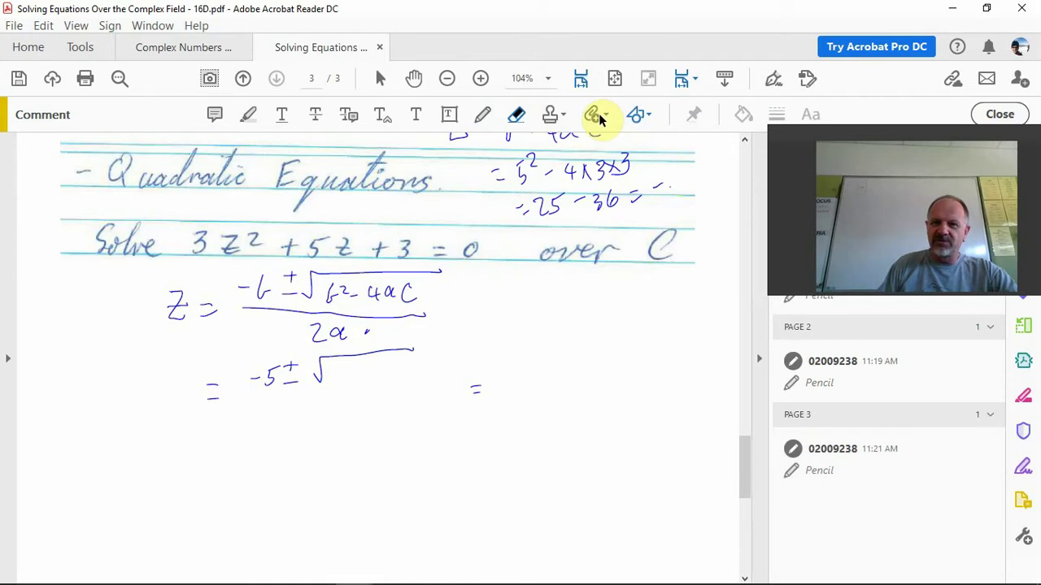
pyautogui.click(482, 114)
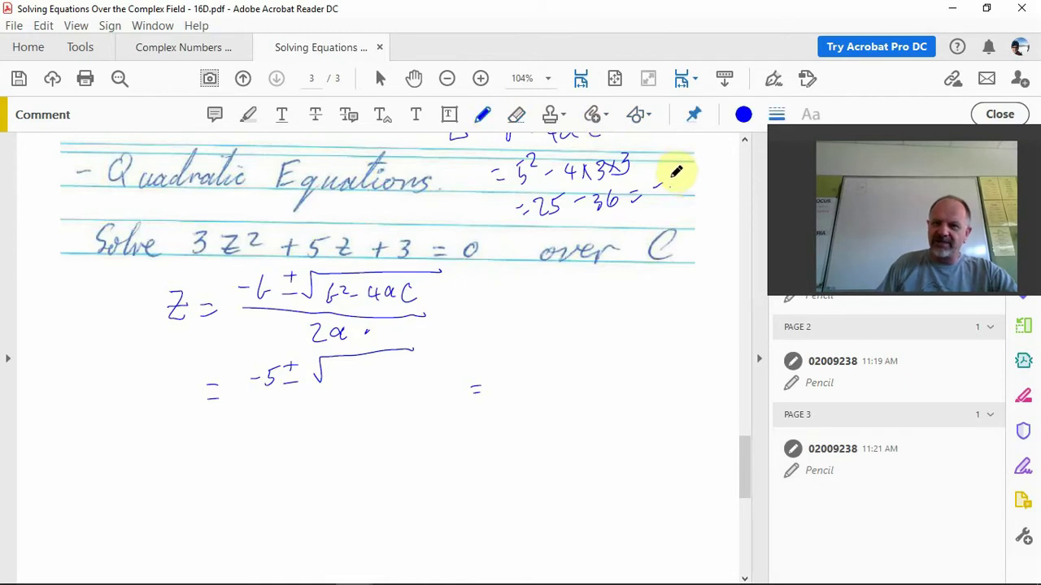
pyautogui.moveTo(676, 172); pyautogui.dragTo(672, 175)
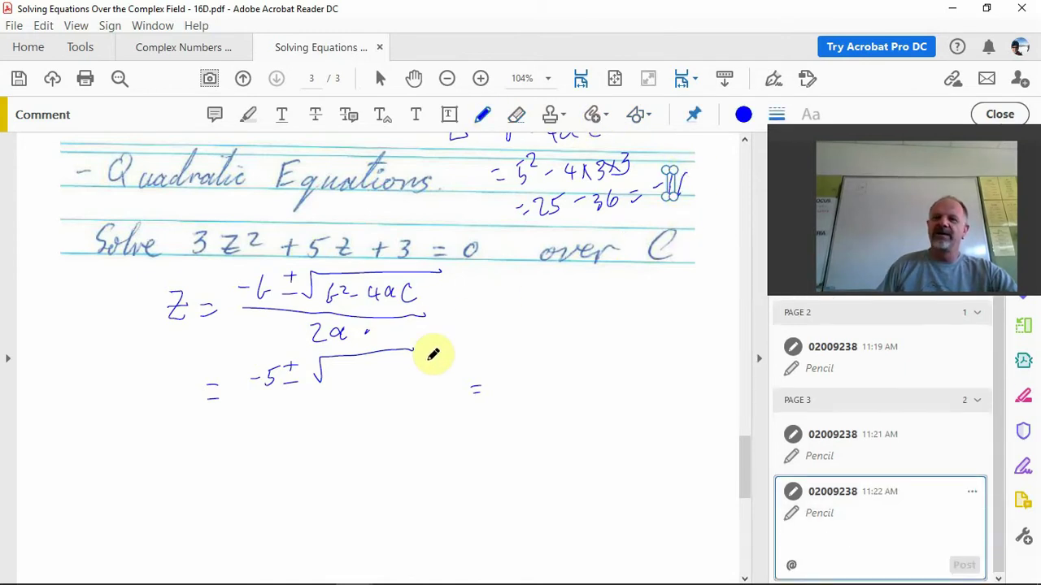
# Complete the substitution as (−5 ± √−11) over 2×3
pyautogui.moveTo(347, 370); pyautogui.dragTo(381, 377)
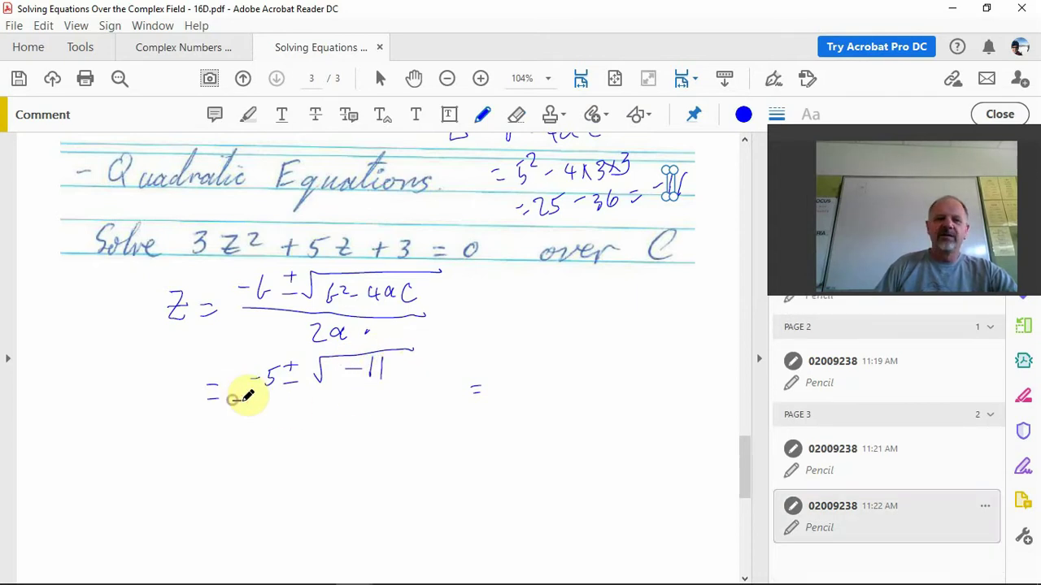
pyautogui.moveTo(234, 400); pyautogui.dragTo(439, 398)
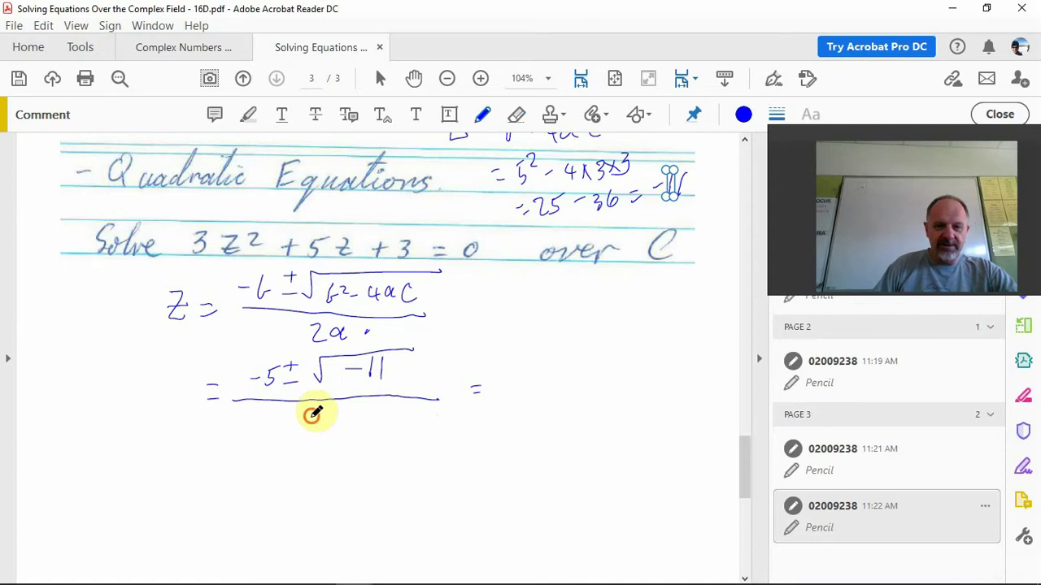
pyautogui.moveTo(311, 416); pyautogui.dragTo(336, 433)
pyautogui.moveTo(336, 418)
pyautogui.mouseDown()
pyautogui.moveTo(326, 432)
pyautogui.moveTo(340, 433)
pyautogui.mouseUp()
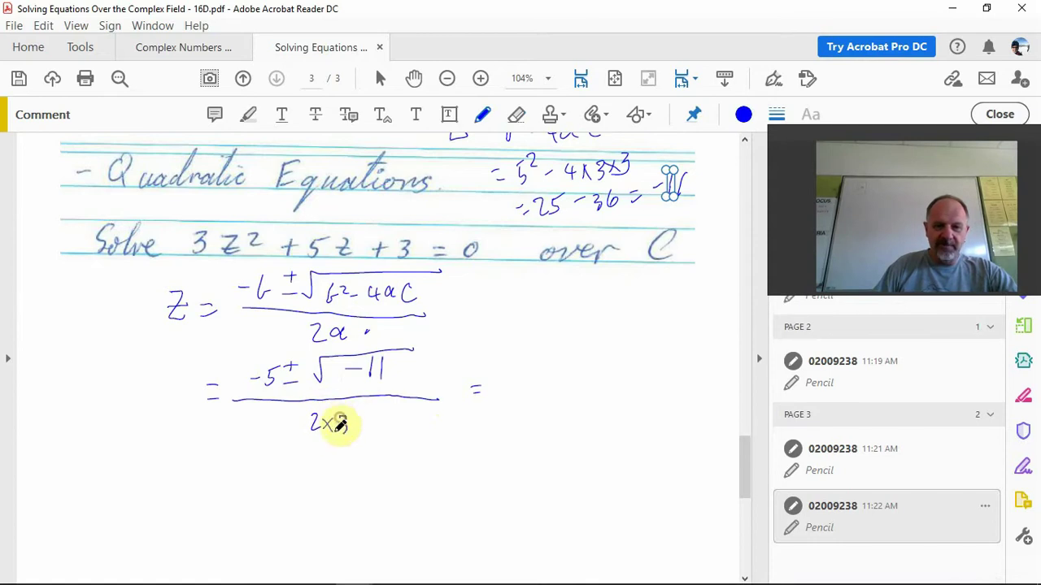
# Erase a stray stroke, then write the next line = (−5 ± √11i²)/6
pyautogui.click(520, 114)
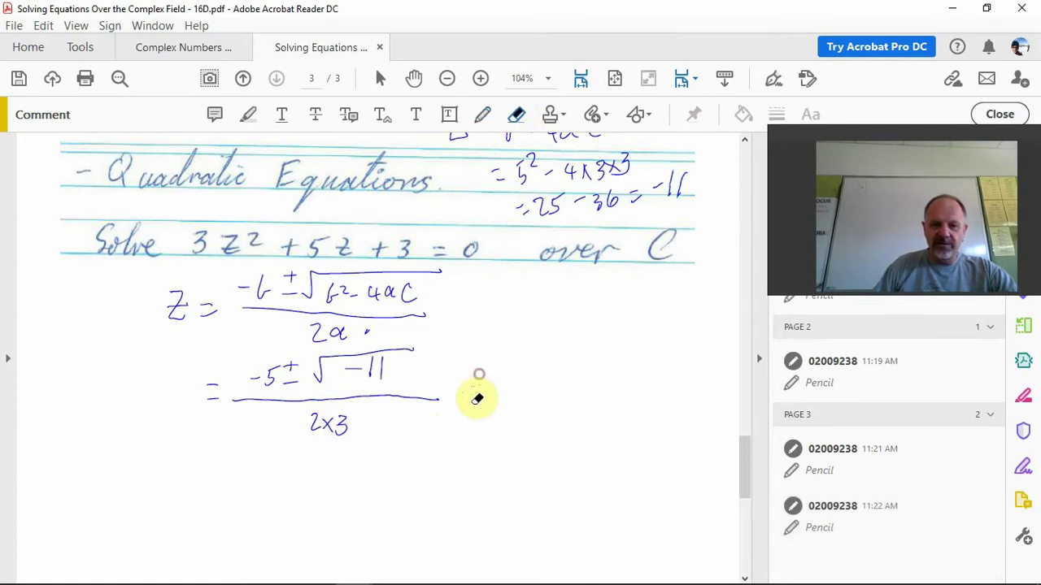
pyautogui.click(478, 381)
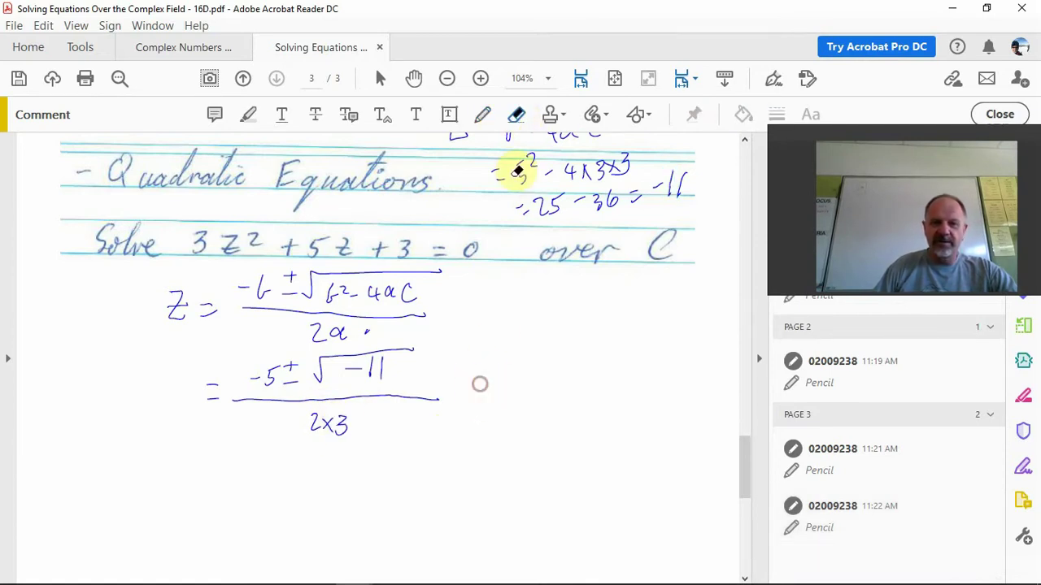
pyautogui.click(493, 115)
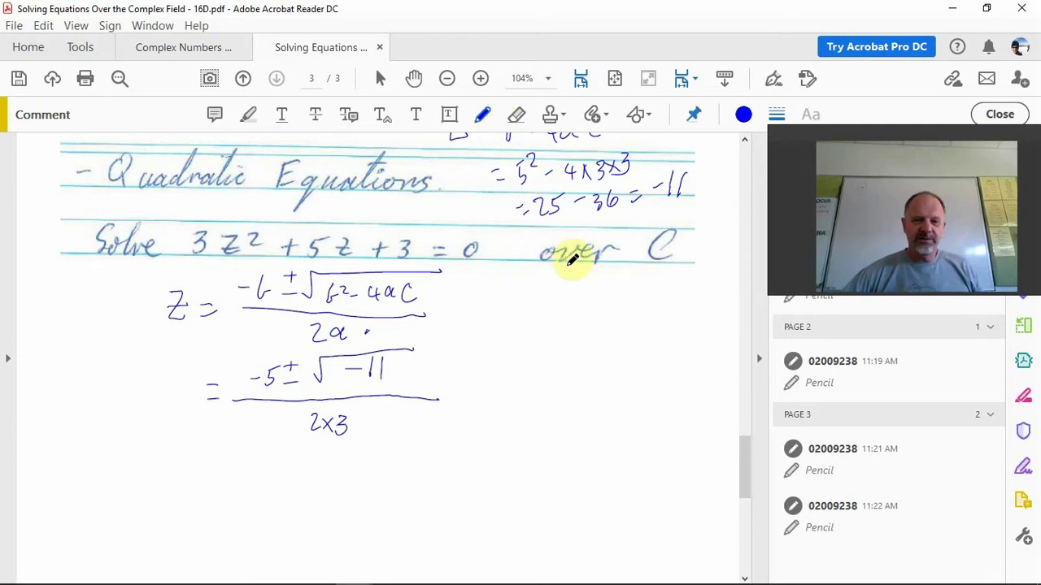
pyautogui.scroll(-3, 525, 333)
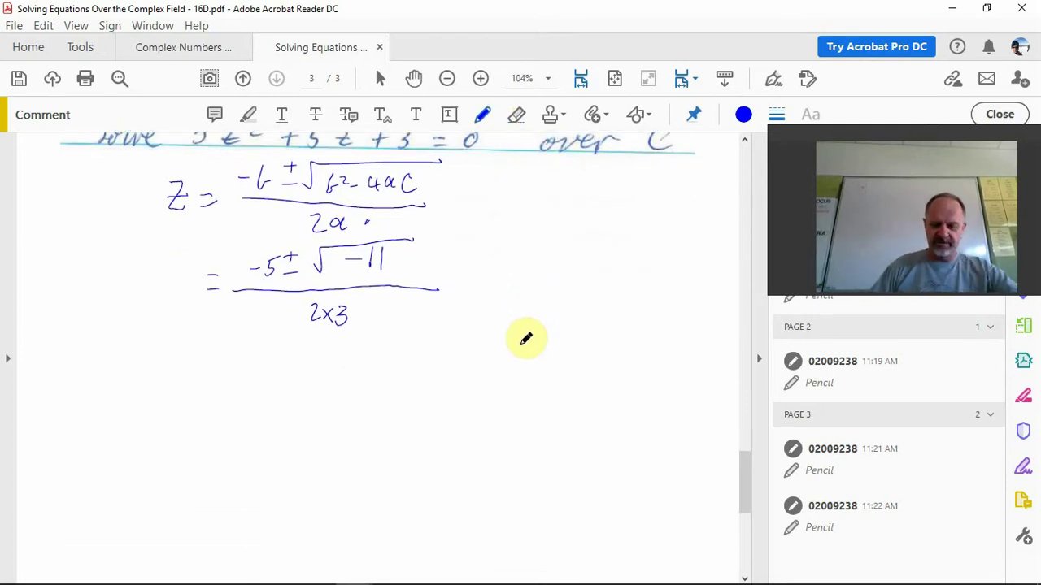
pyautogui.moveTo(208, 375)
pyautogui.mouseDown()
pyautogui.moveTo(266, 376)
pyautogui.moveTo(211, 390)
pyautogui.mouseUp()
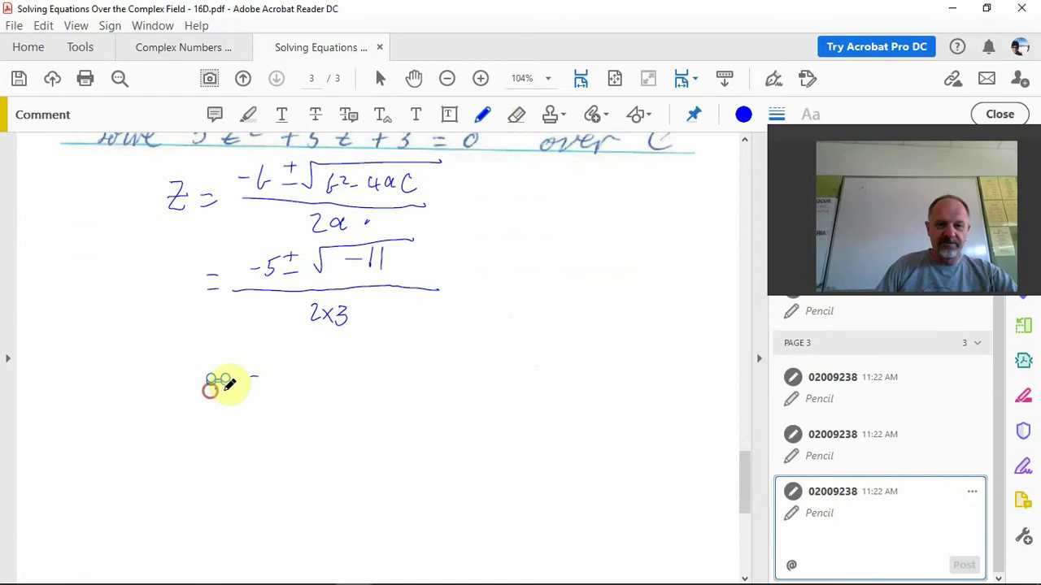
pyautogui.moveTo(269, 375); pyautogui.dragTo(309, 366)
pyautogui.moveTo(302, 365)
pyautogui.mouseDown()
pyautogui.moveTo(320, 387)
pyautogui.moveTo(321, 359)
pyautogui.moveTo(377, 354)
pyautogui.mouseUp()
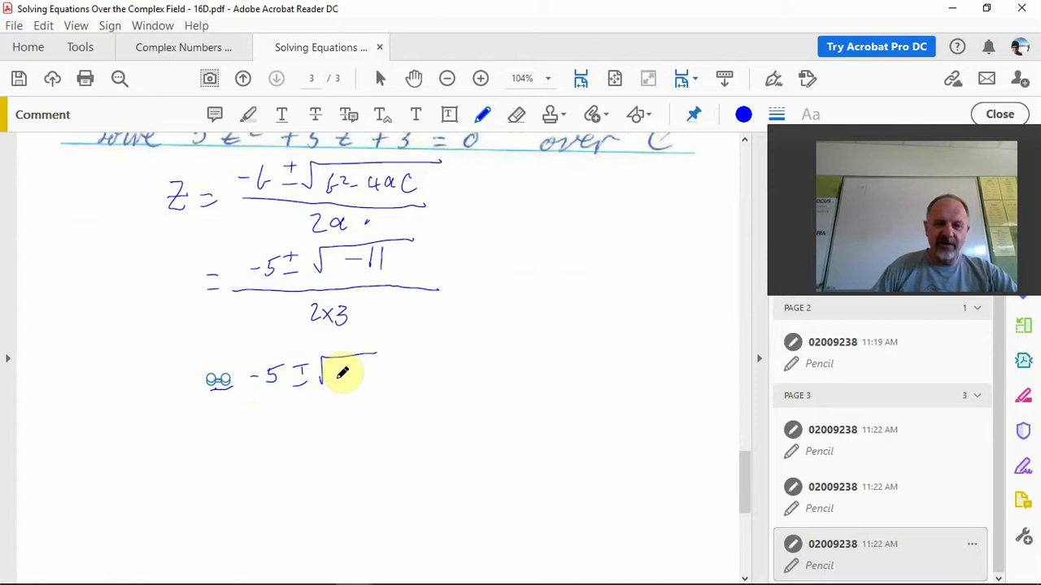
pyautogui.moveTo(339, 373)
pyautogui.mouseDown()
pyautogui.moveTo(379, 355)
pyautogui.moveTo(388, 364)
pyautogui.mouseUp()
pyautogui.moveTo(255, 404); pyautogui.dragTo(389, 399)
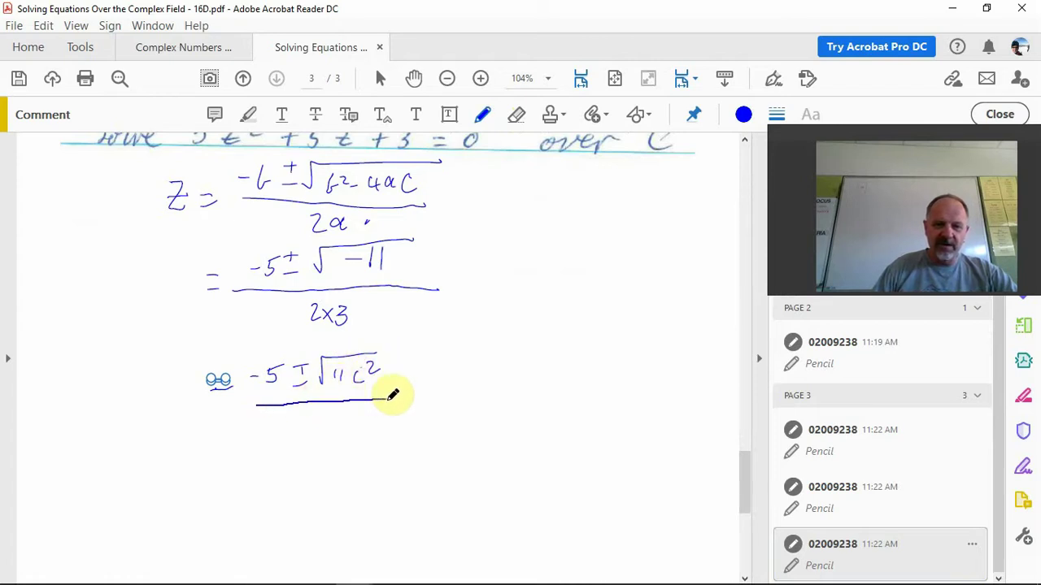
pyautogui.moveTo(318, 409); pyautogui.dragTo(324, 422)
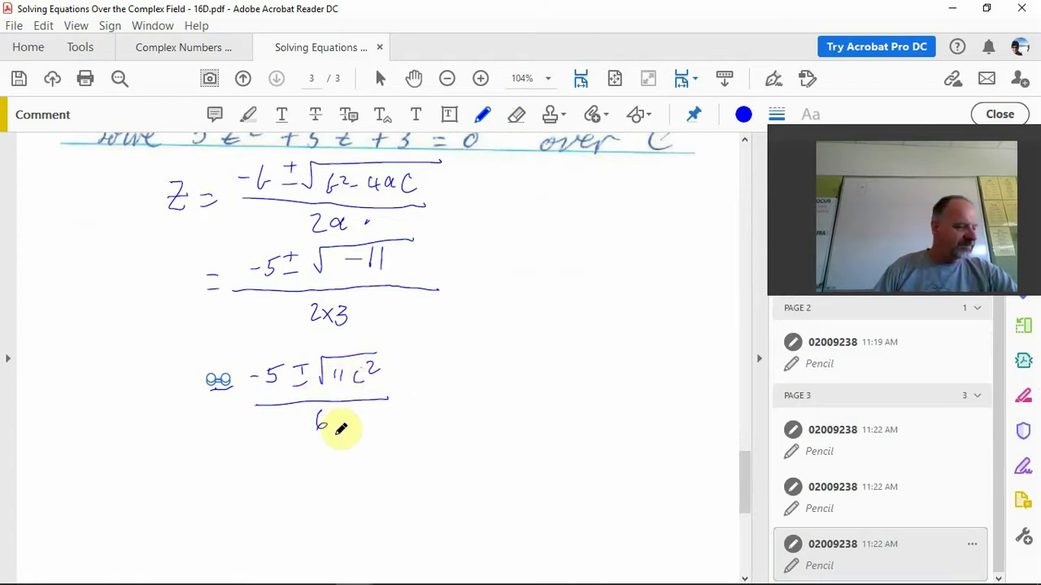
# Write the simplified line = (−5 ± √11 i)/6
pyautogui.moveTo(210, 467)
pyautogui.mouseDown()
pyautogui.moveTo(227, 466)
pyautogui.moveTo(230, 478)
pyautogui.moveTo(273, 465)
pyautogui.moveTo(294, 478)
pyautogui.mouseUp()
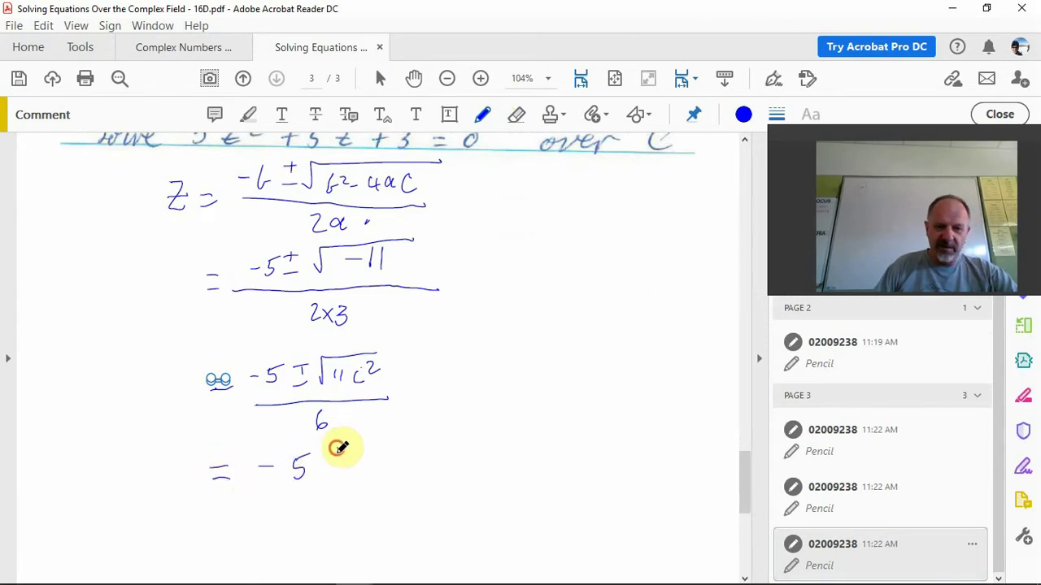
pyautogui.moveTo(336, 449); pyautogui.dragTo(336, 465)
pyautogui.moveTo(327, 457)
pyautogui.mouseDown()
pyautogui.moveTo(345, 457)
pyautogui.moveTo(348, 472)
pyautogui.moveTo(366, 452)
pyautogui.moveTo(400, 448)
pyautogui.moveTo(373, 478)
pyautogui.mouseUp()
pyautogui.moveTo(379, 462); pyautogui.dragTo(379, 478)
pyautogui.moveTo(438, 458); pyautogui.dragTo(439, 470)
pyautogui.click(433, 440)
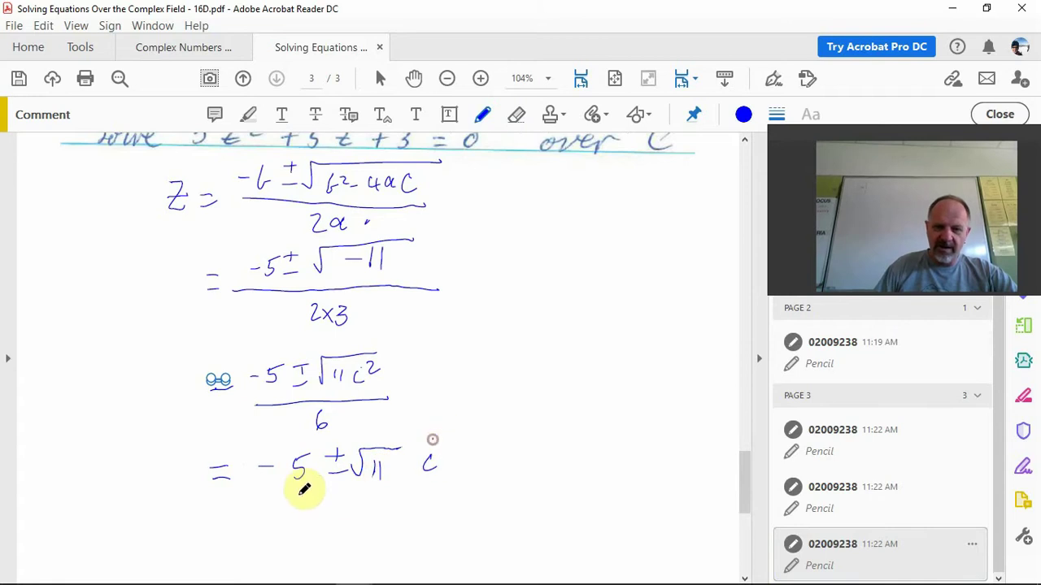
pyautogui.moveTo(286, 488); pyautogui.dragTo(439, 479)
pyautogui.moveTo(364, 514); pyautogui.dragTo(371, 504)
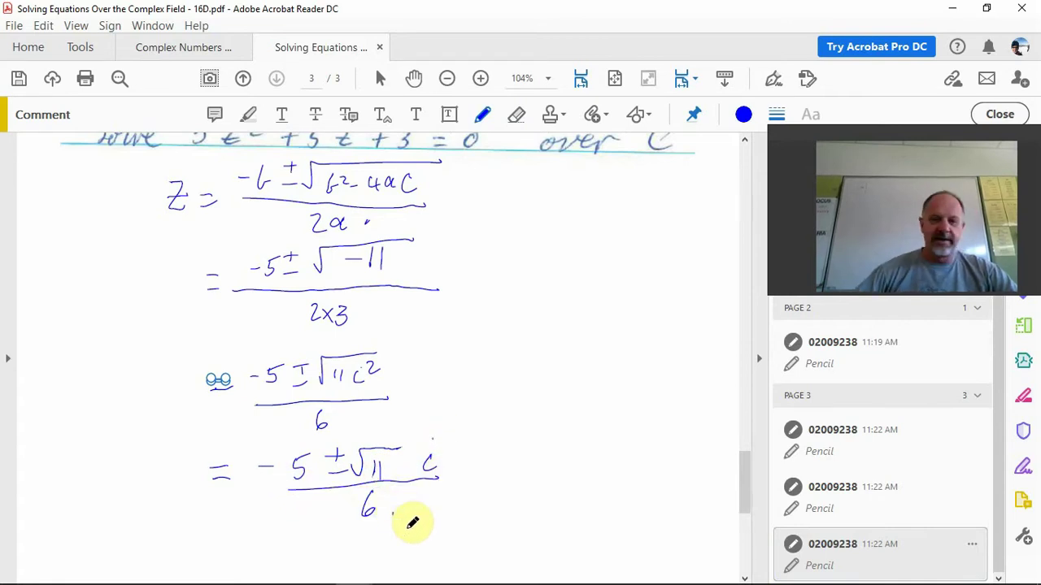
# Write the final factored form = 1/6(−5 ± √11 i)
pyautogui.scroll(-3, 488, 463)
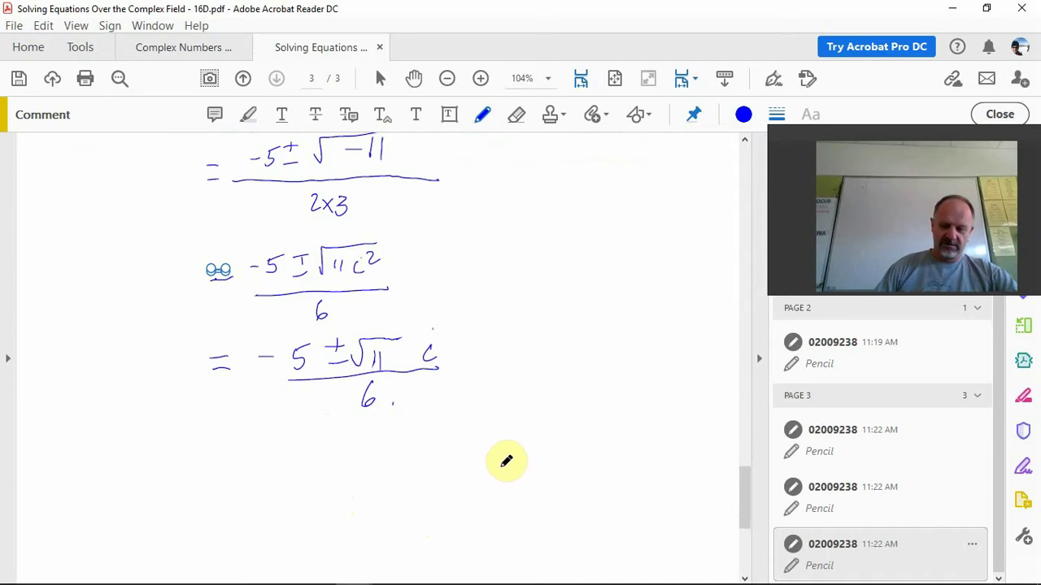
pyautogui.moveTo(222, 463)
pyautogui.mouseDown()
pyautogui.moveTo(255, 474)
pyautogui.moveTo(297, 436)
pyautogui.moveTo(296, 448)
pyautogui.moveTo(274, 446)
pyautogui.moveTo(325, 437)
pyautogui.moveTo(296, 463)
pyautogui.mouseUp()
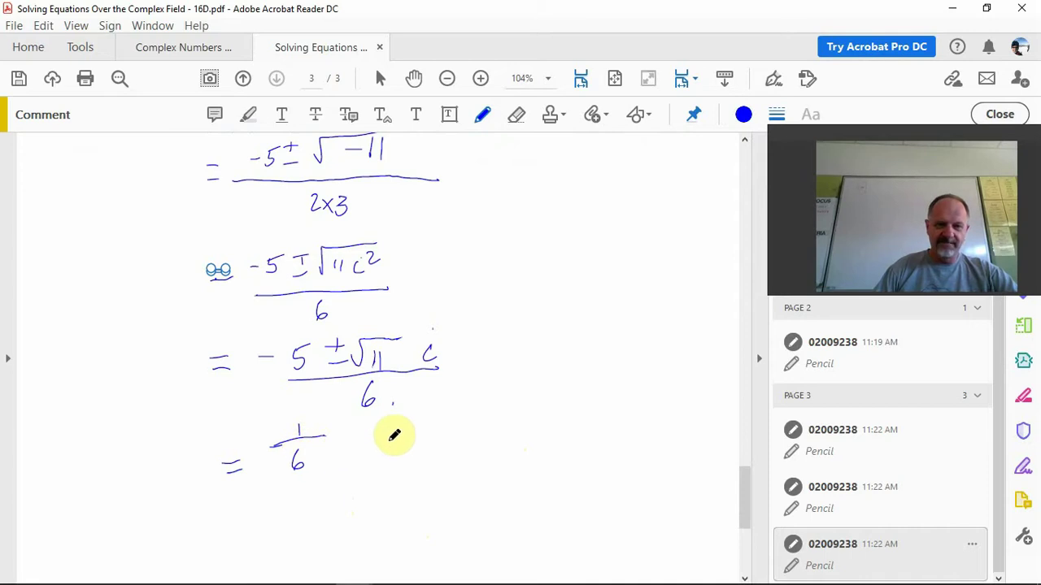
pyautogui.moveTo(358, 429)
pyautogui.mouseDown()
pyautogui.moveTo(352, 468)
pyautogui.moveTo(389, 457)
pyautogui.moveTo(407, 435)
pyautogui.moveTo(423, 436)
pyautogui.mouseUp()
pyautogui.moveTo(417, 429); pyautogui.dragTo(424, 453)
pyautogui.moveTo(434, 445)
pyautogui.mouseDown()
pyautogui.moveTo(449, 424)
pyautogui.moveTo(460, 451)
pyautogui.moveTo(502, 449)
pyautogui.mouseUp()
pyautogui.click(505, 423)
pyautogui.moveTo(518, 409); pyautogui.dragTo(522, 470)
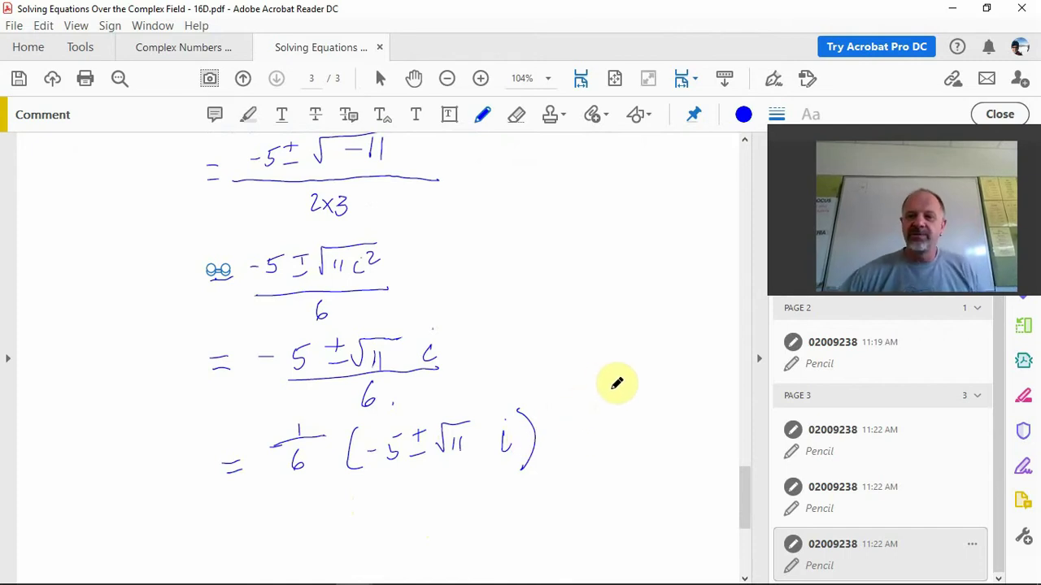
pyautogui.scroll(-1, 618, 380)
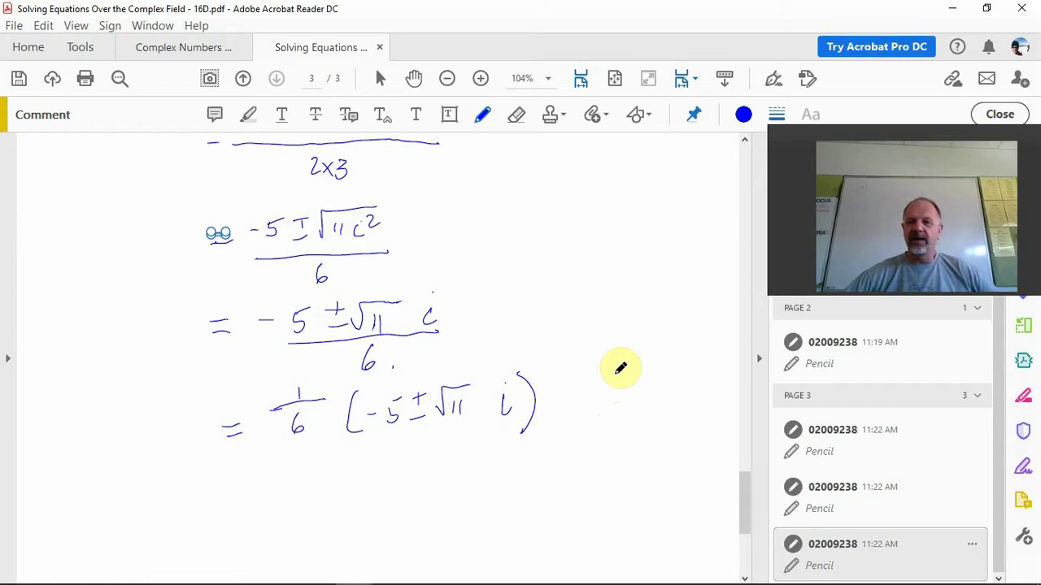
pyautogui.scroll(-5, 620, 364)
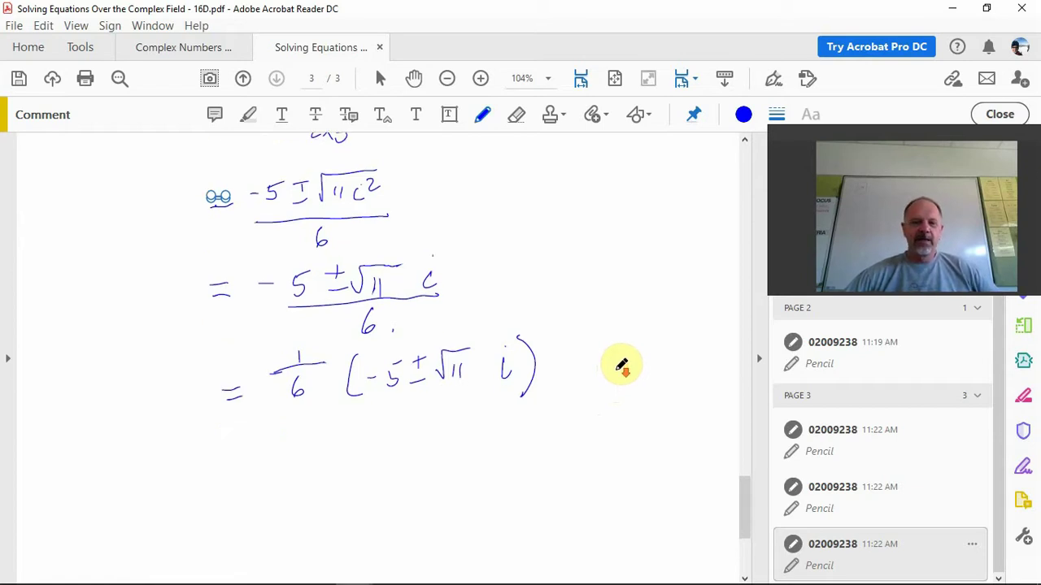
pyautogui.scroll(-1, 620, 364)
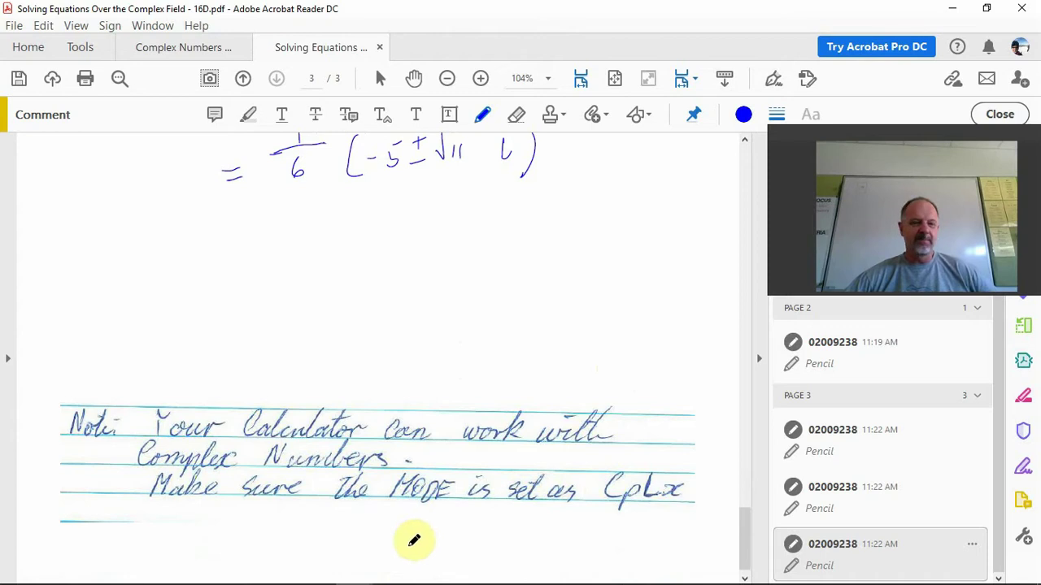
pyautogui.moveTo(407, 579)
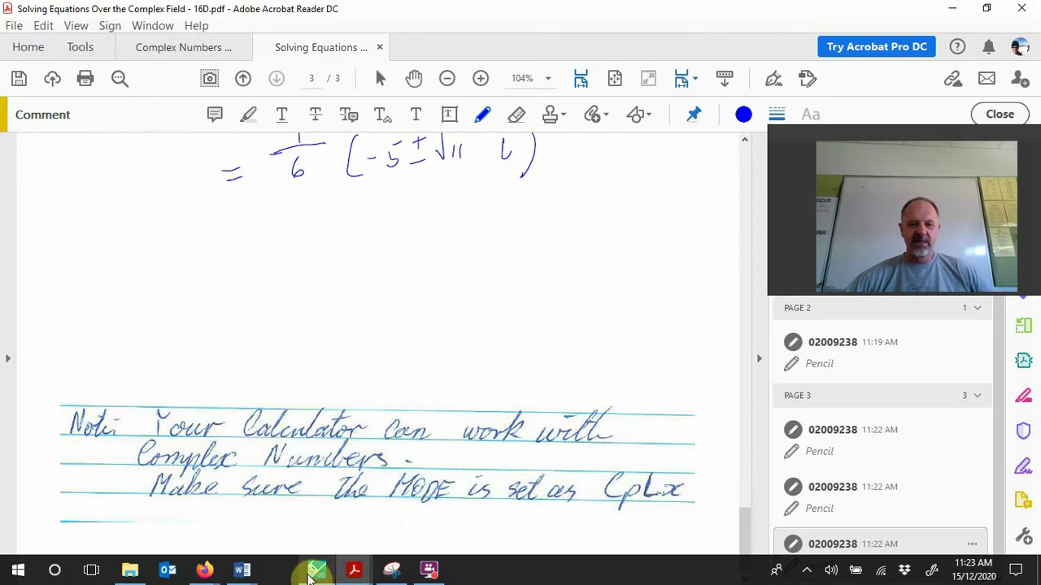
# Bring ClassPad Manager over the notes and clear all earlier work with Edit > Clear All
pyautogui.click(317, 569)
pyautogui.moveTo(757, 12); pyautogui.dragTo(310, 12)
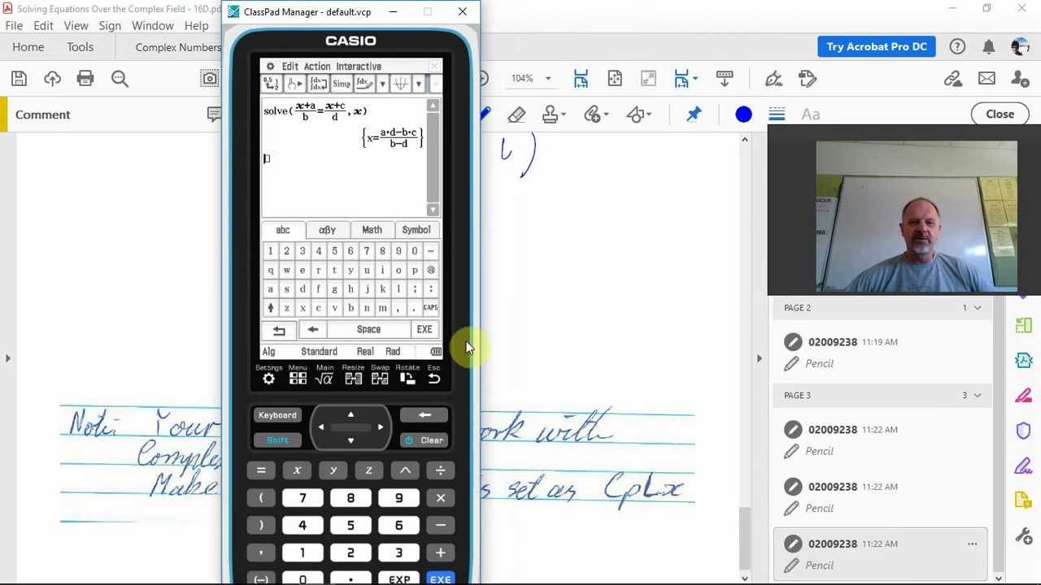
pyautogui.click(290, 66)
pyautogui.click(295, 179)
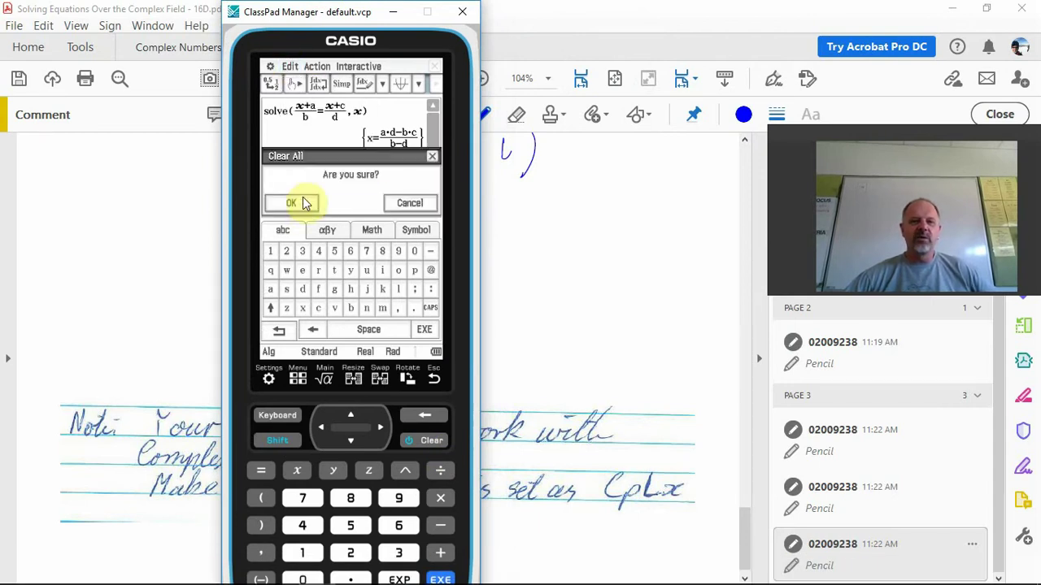
pyautogui.click(301, 204)
# Switch to the Math1 keyboard and change the calculator from Real to Cplx mode
pyautogui.click(281, 331)
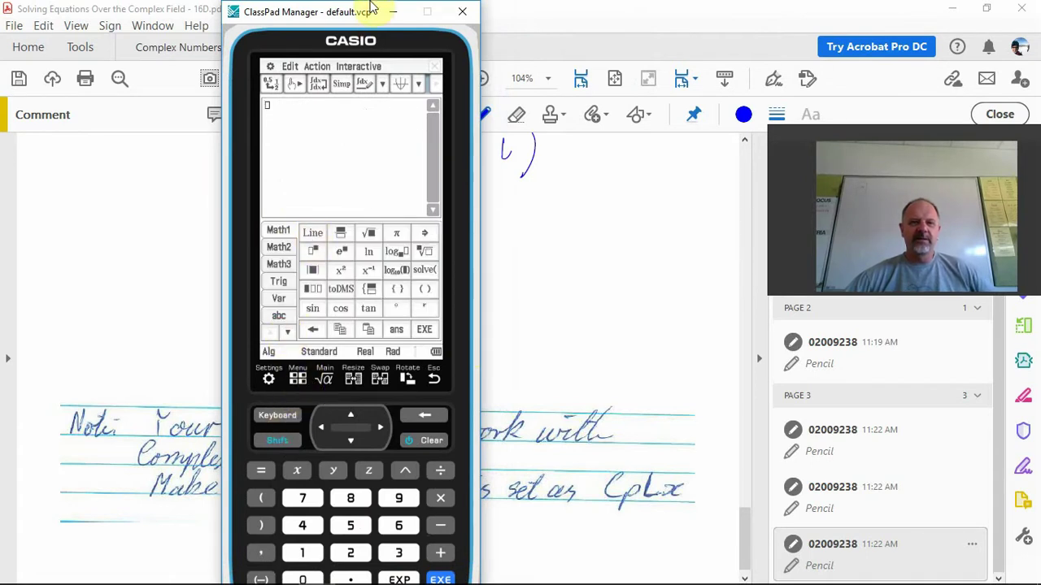
pyautogui.moveTo(344, 14); pyautogui.dragTo(400, 16)
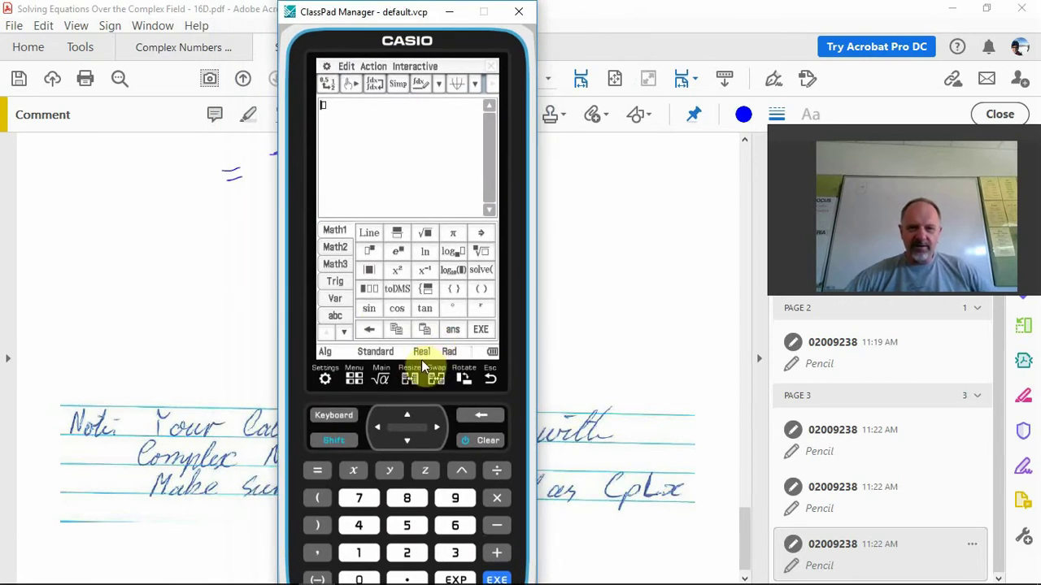
pyautogui.click(421, 353)
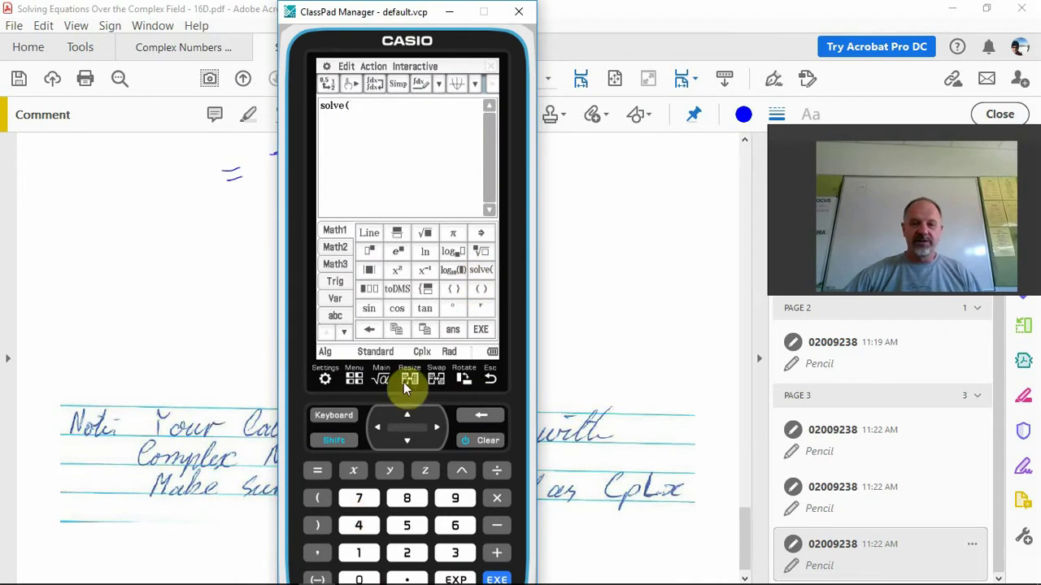
# Enter 3z^2+5z+3 inside solve( on the keypad
pyautogui.click(455, 553)
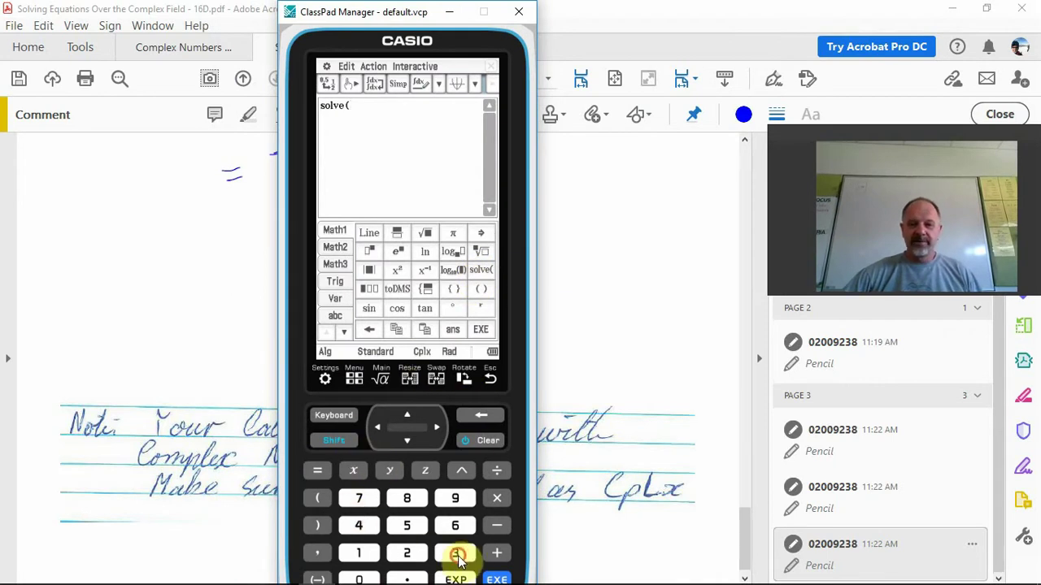
pyautogui.click(425, 470)
pyautogui.click(461, 470)
pyautogui.click(407, 553)
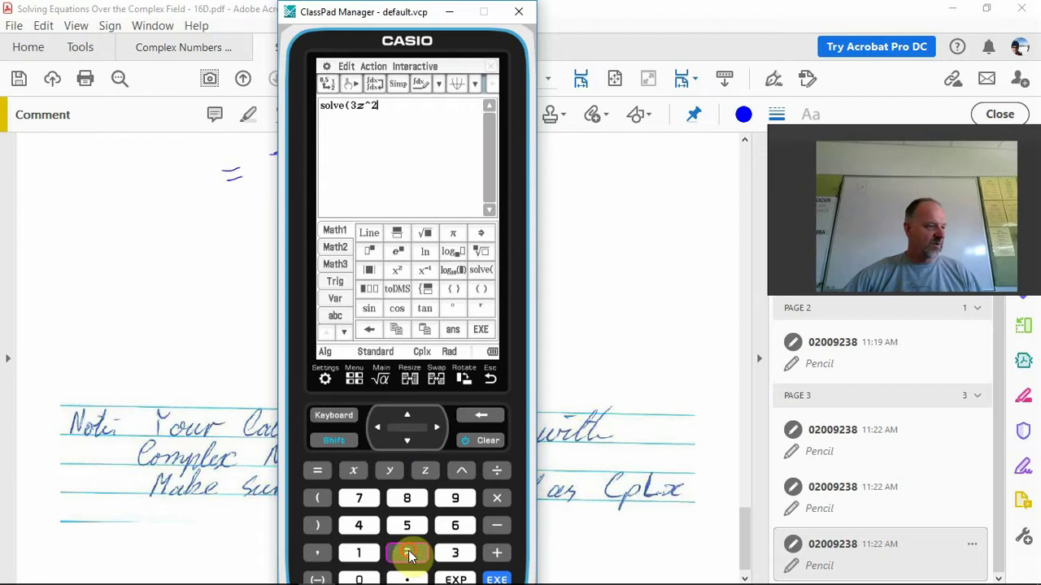
pyautogui.click(497, 556)
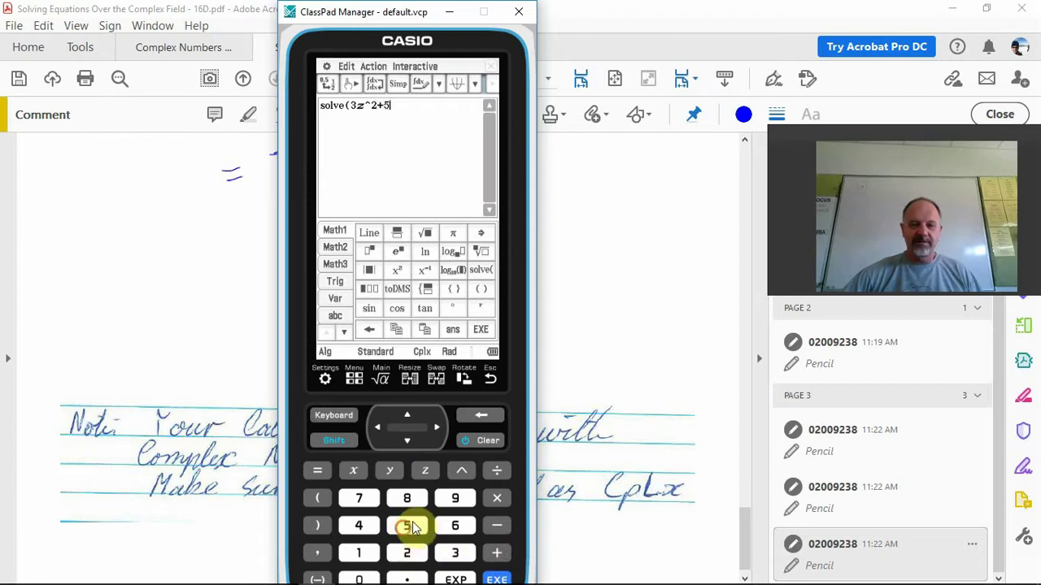
pyautogui.click(425, 471)
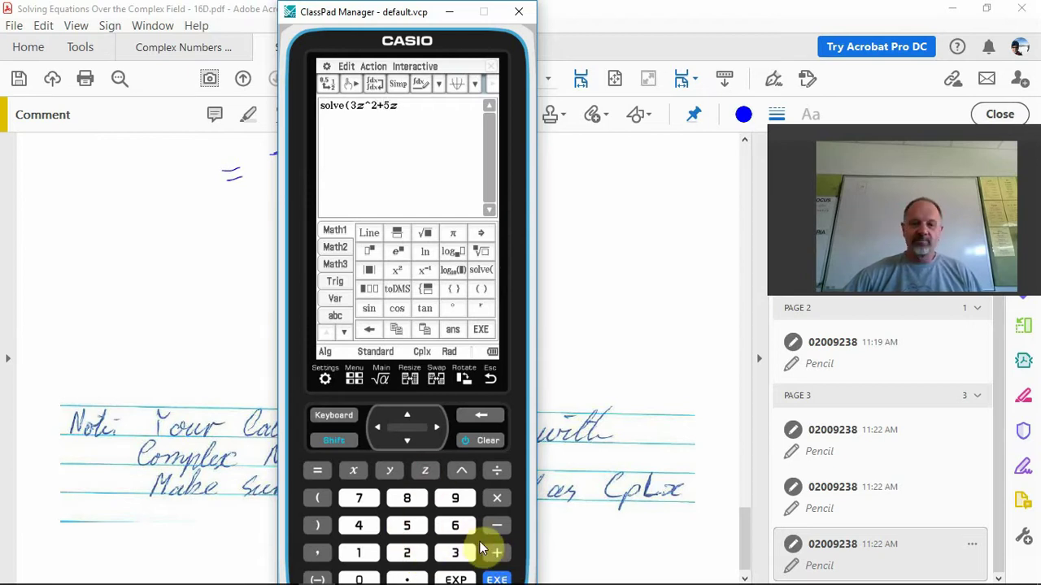
pyautogui.click(497, 553)
pyautogui.click(456, 553)
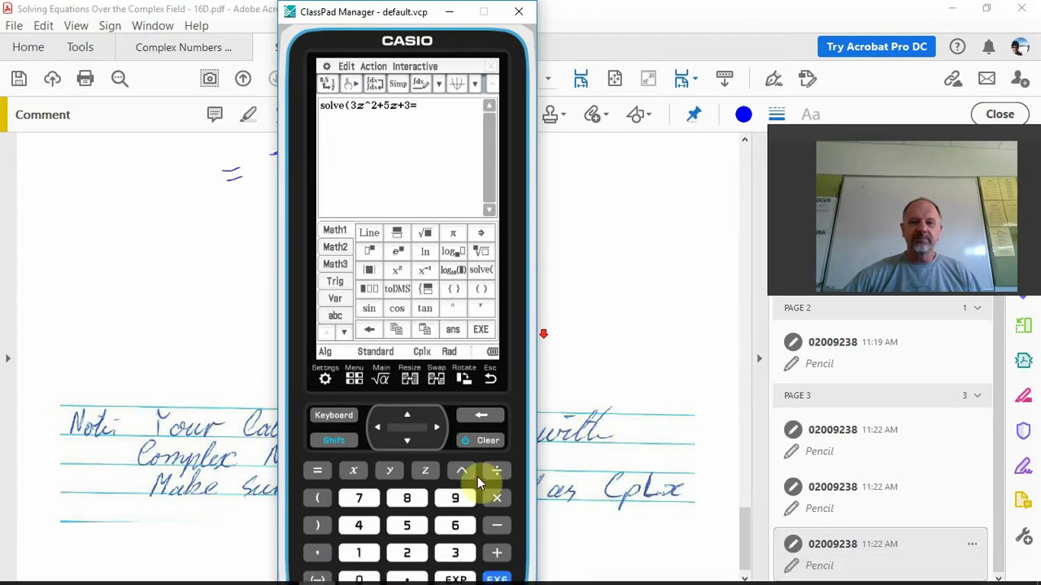
# Complete it as =0, z) and evaluate, giving z = −5/6 ± √11·i/6
pyautogui.moveTo(527, 470); pyautogui.dragTo(529, 431)
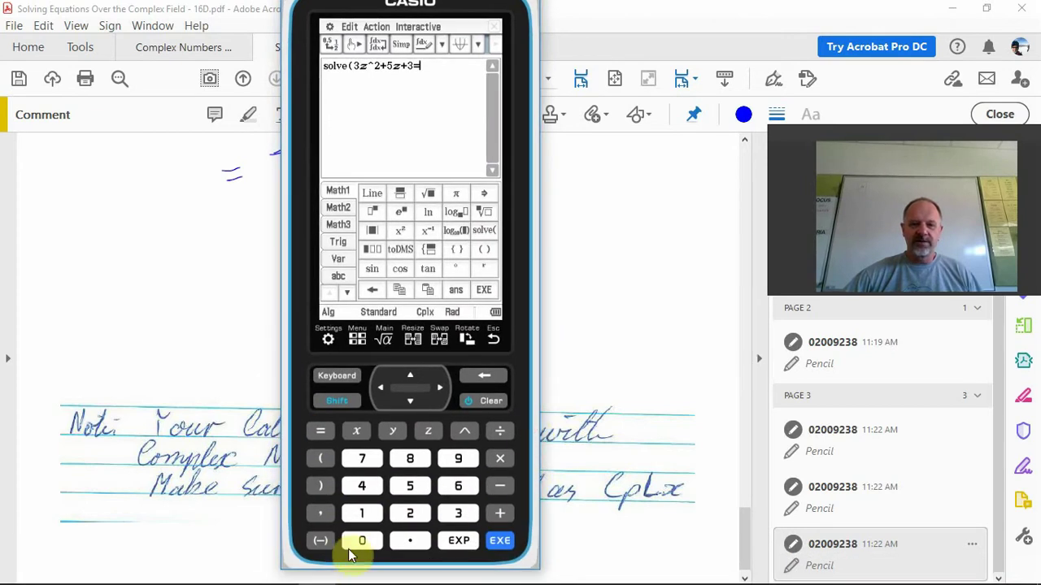
pyautogui.click(349, 543)
pyautogui.click(429, 430)
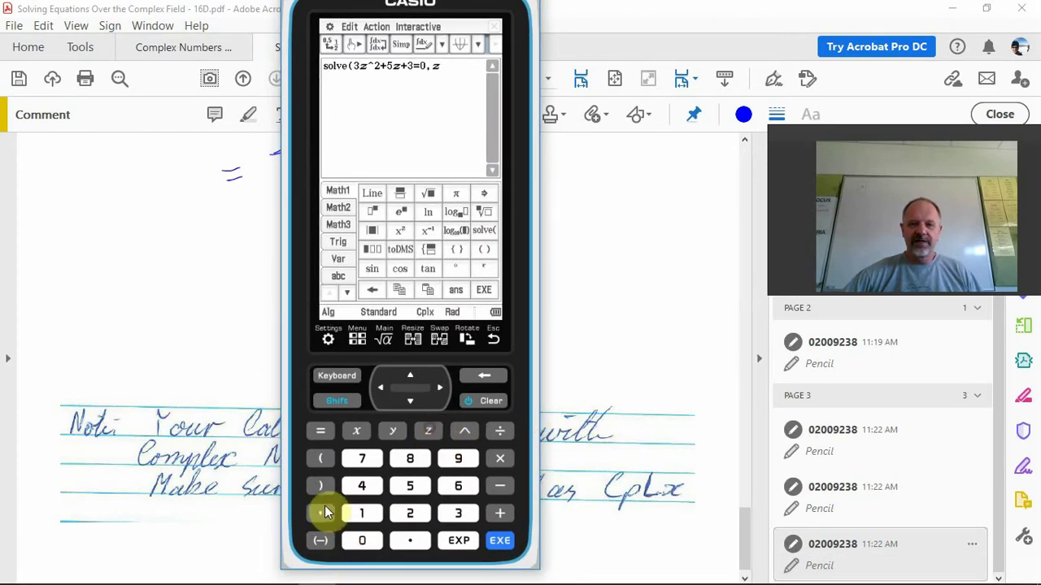
pyautogui.click(321, 486)
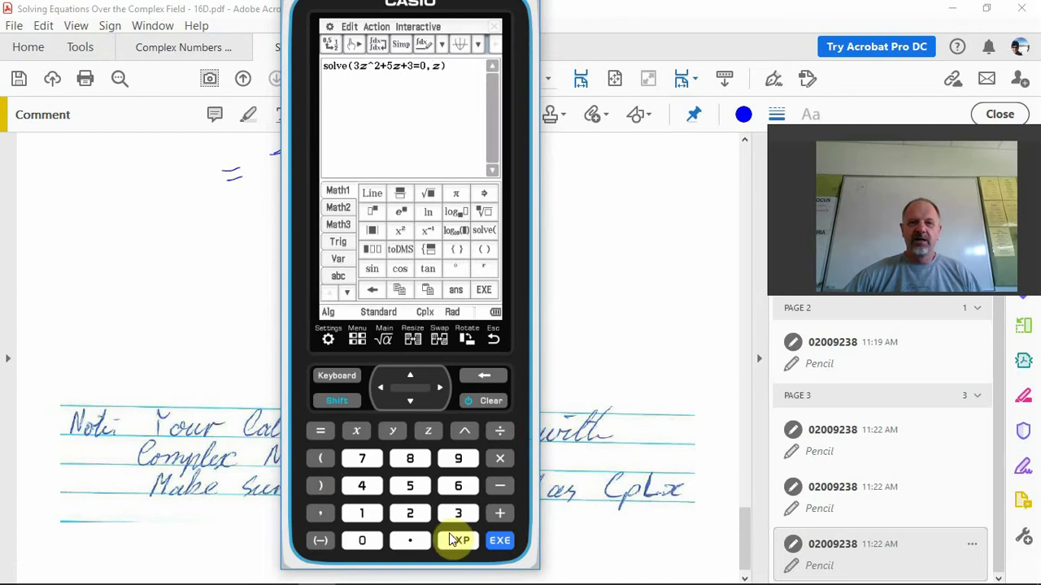
pyautogui.click(501, 541)
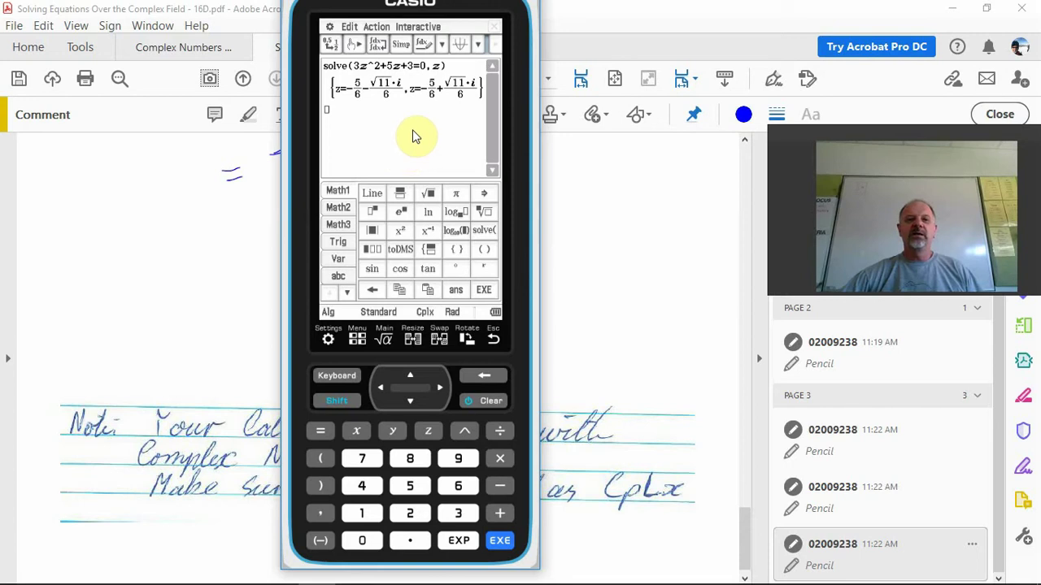
# Apply Transformation > combine to the solve result, giving z = −(5+√11·i)/6 and −(5−√11·i)/6
pyautogui.click(376, 27)
pyautogui.moveTo(398, 42)
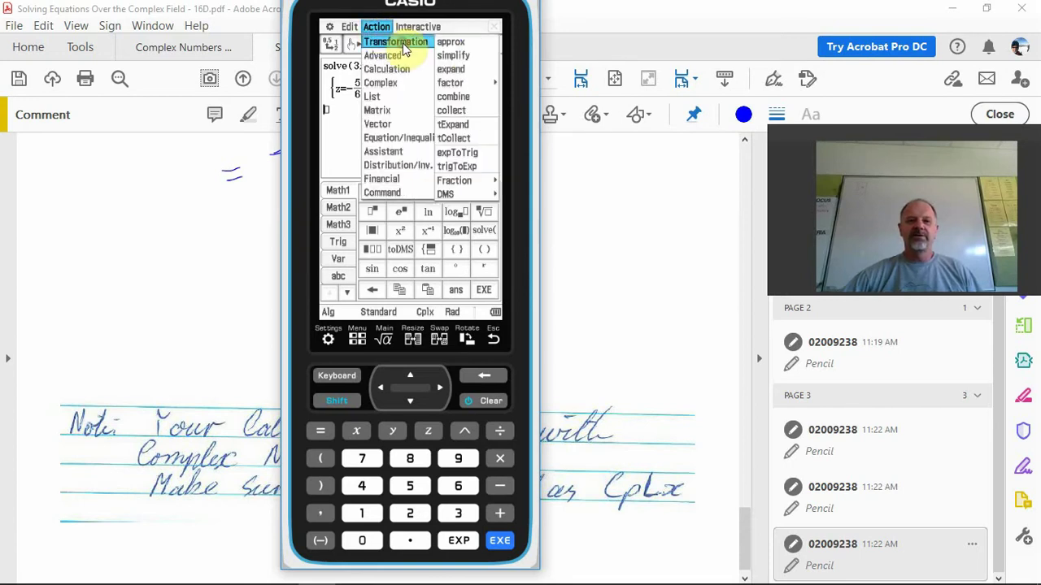
pyautogui.click(453, 96)
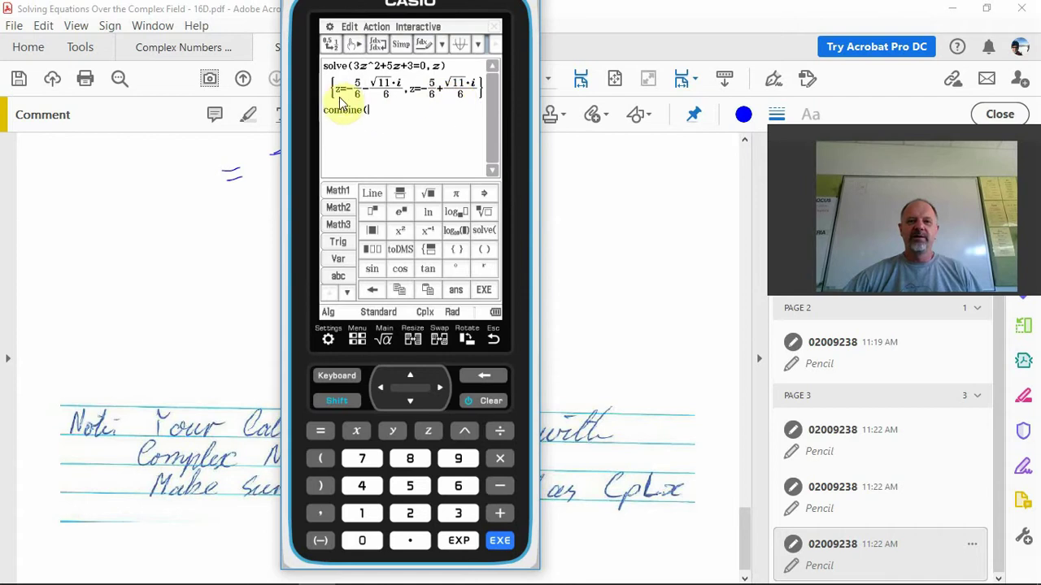
pyautogui.moveTo(340, 92); pyautogui.dragTo(468, 101)
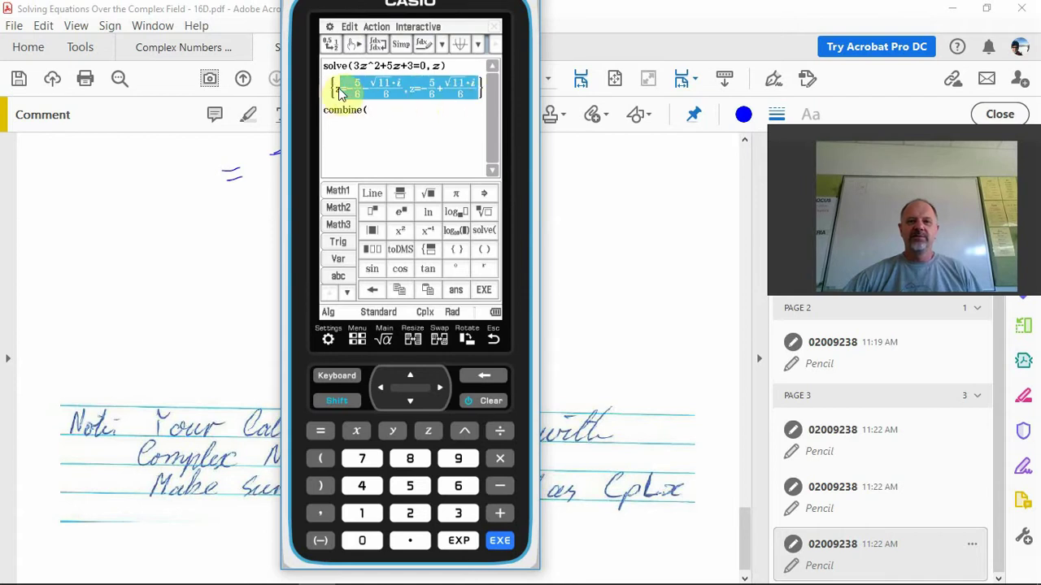
pyautogui.moveTo(329, 91); pyautogui.dragTo(436, 111)
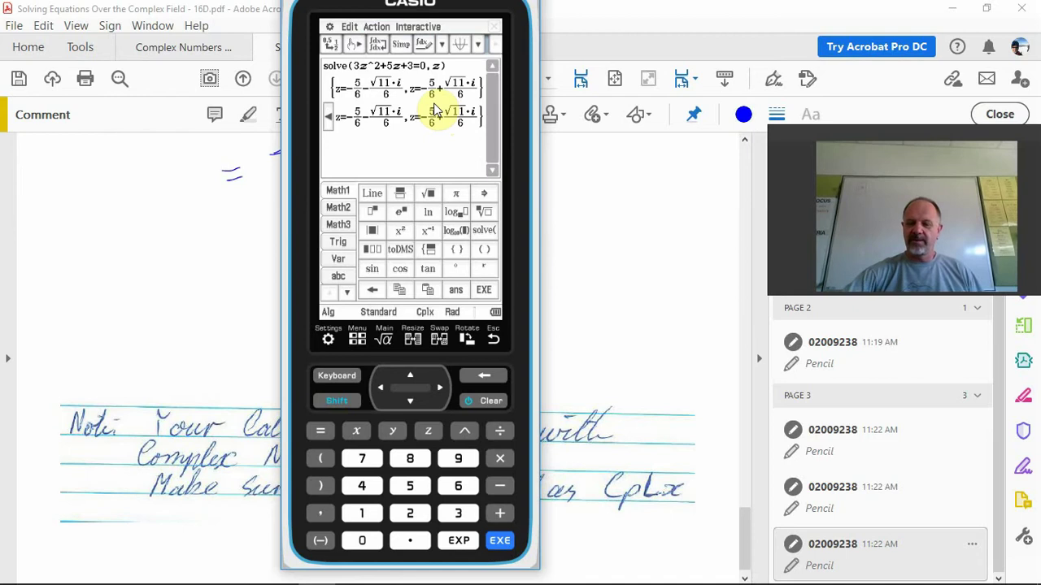
pyautogui.press('Return')
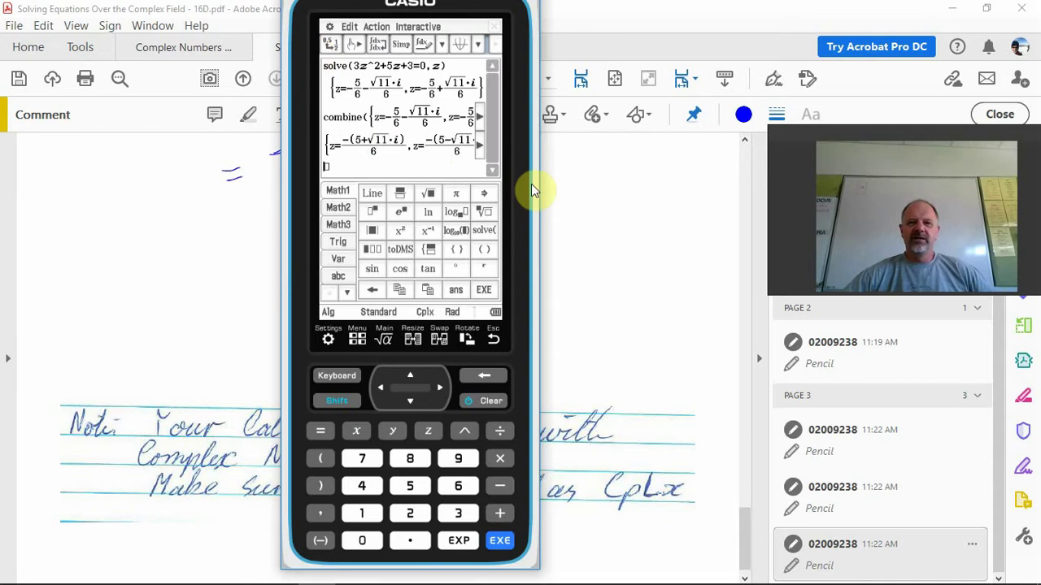
# Place the calculator beside the PDF to compare z = −(5±√11·i)/6 with the handwritten solution
pyautogui.moveTo(531, 184); pyautogui.dragTo(699, 171)
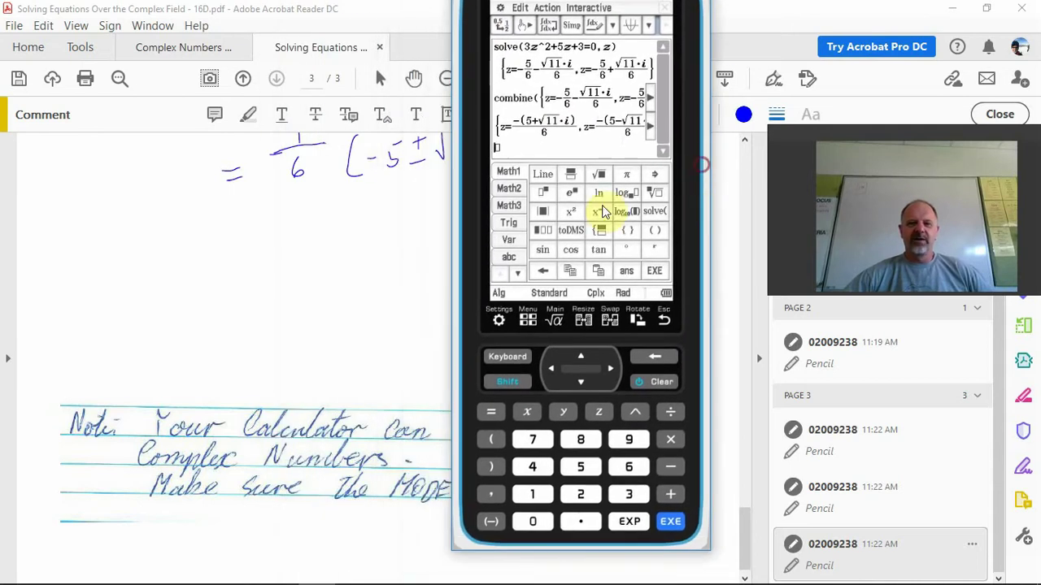
pyautogui.scroll(3, 233, 290)
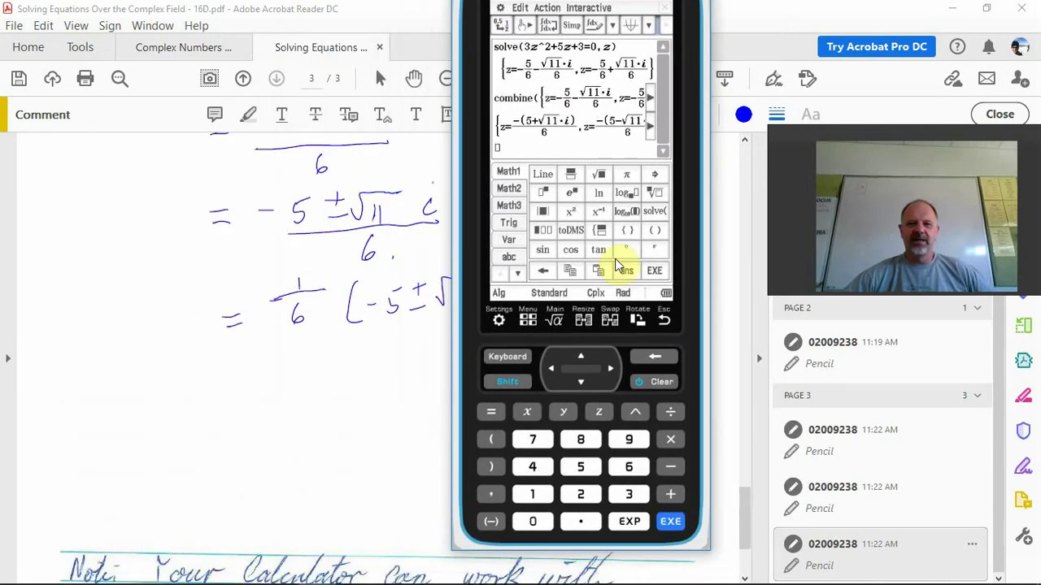
pyautogui.moveTo(703, 295); pyautogui.dragTo(788, 478)
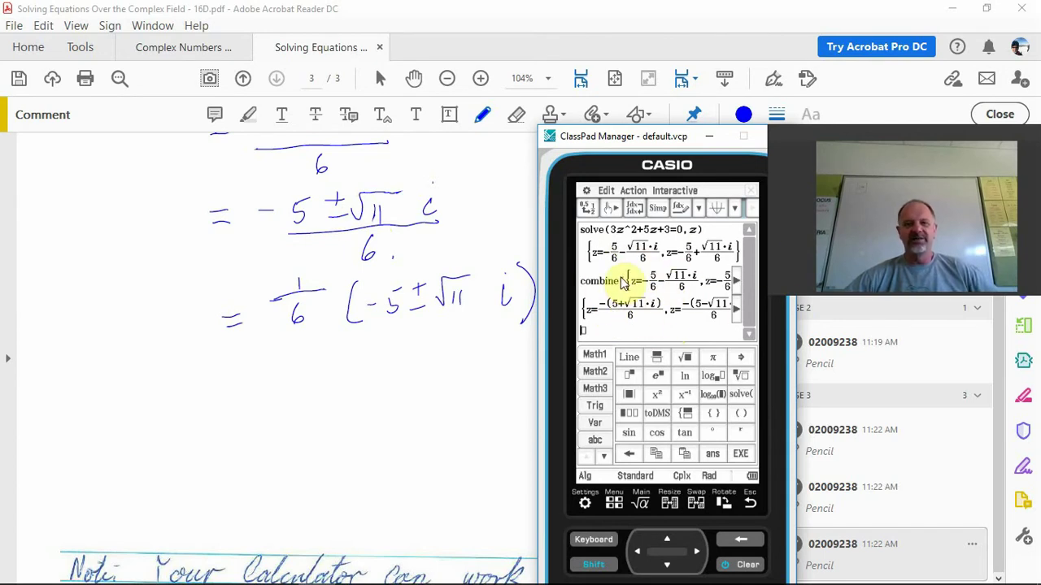
pyautogui.moveTo(553, 313); pyautogui.dragTo(372, 161)
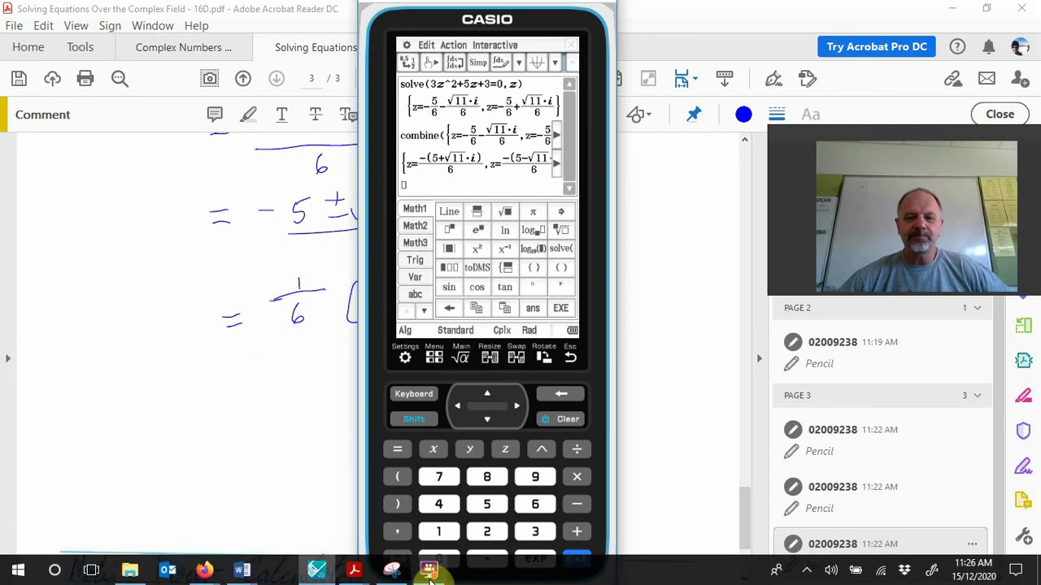
pyautogui.click(429, 570)
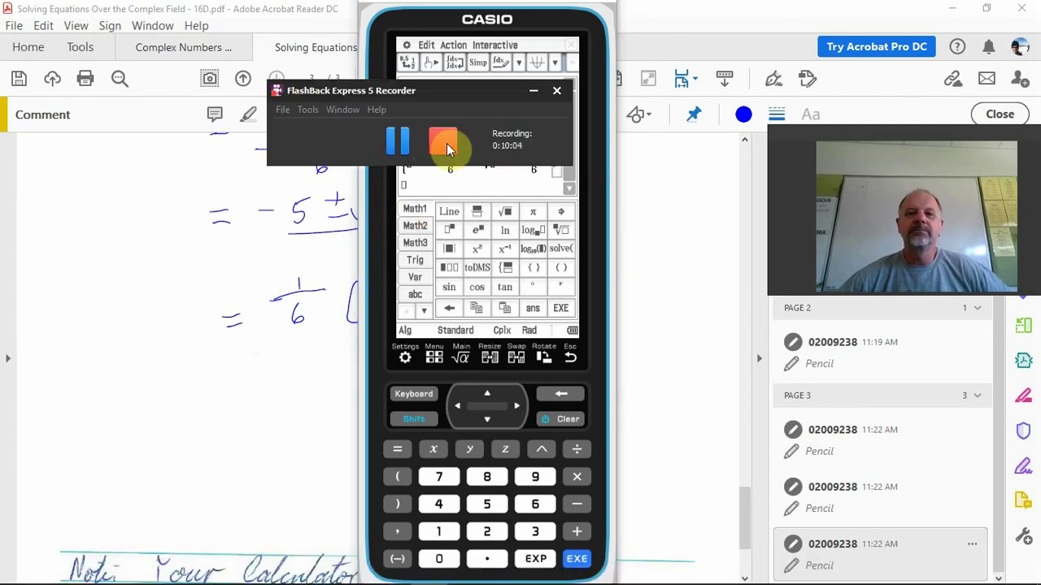